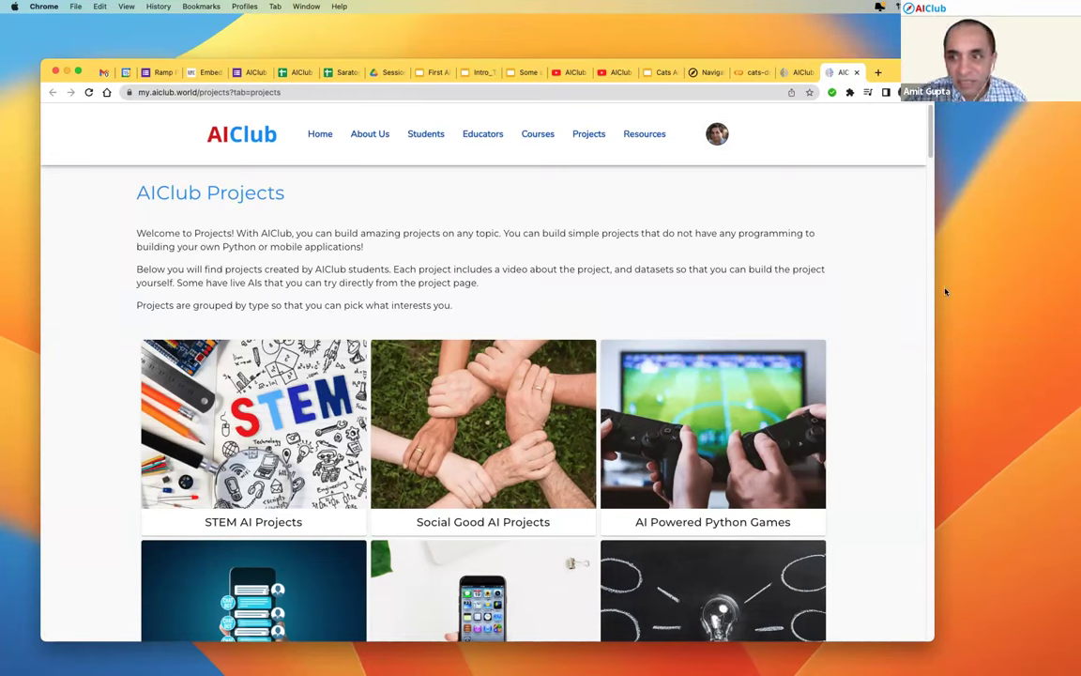
Enlarge the browser window and move it up so the AIClub Projects page fills most of the screen.
left_click_drag(933, 290, 1066, 290)
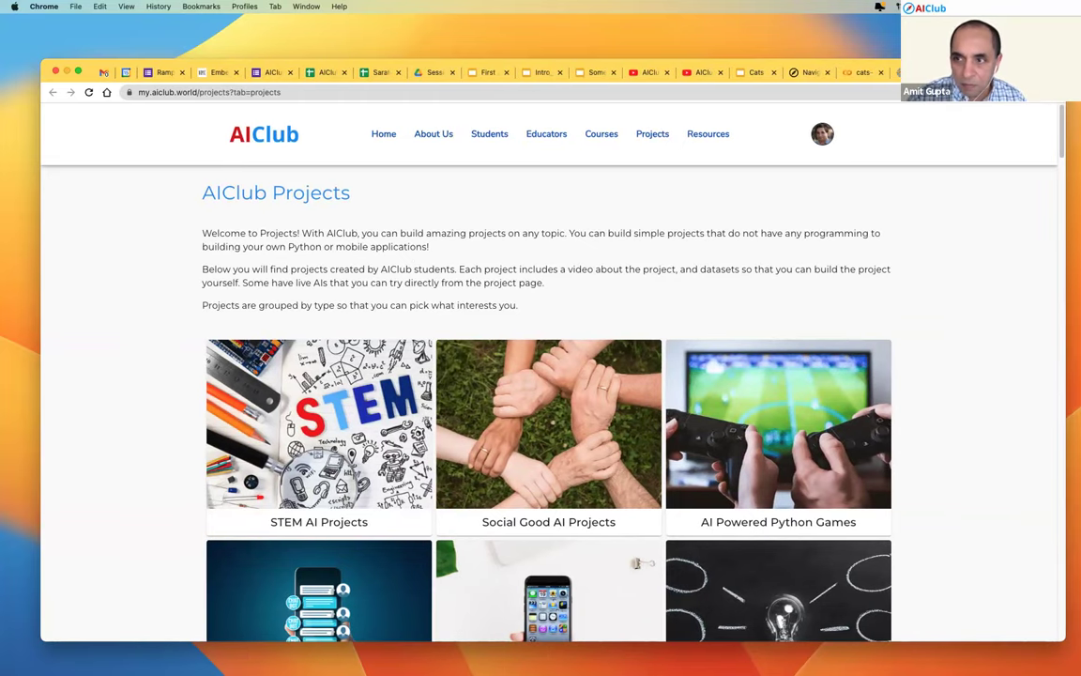
left_click_drag(563, 59, 563, 22)
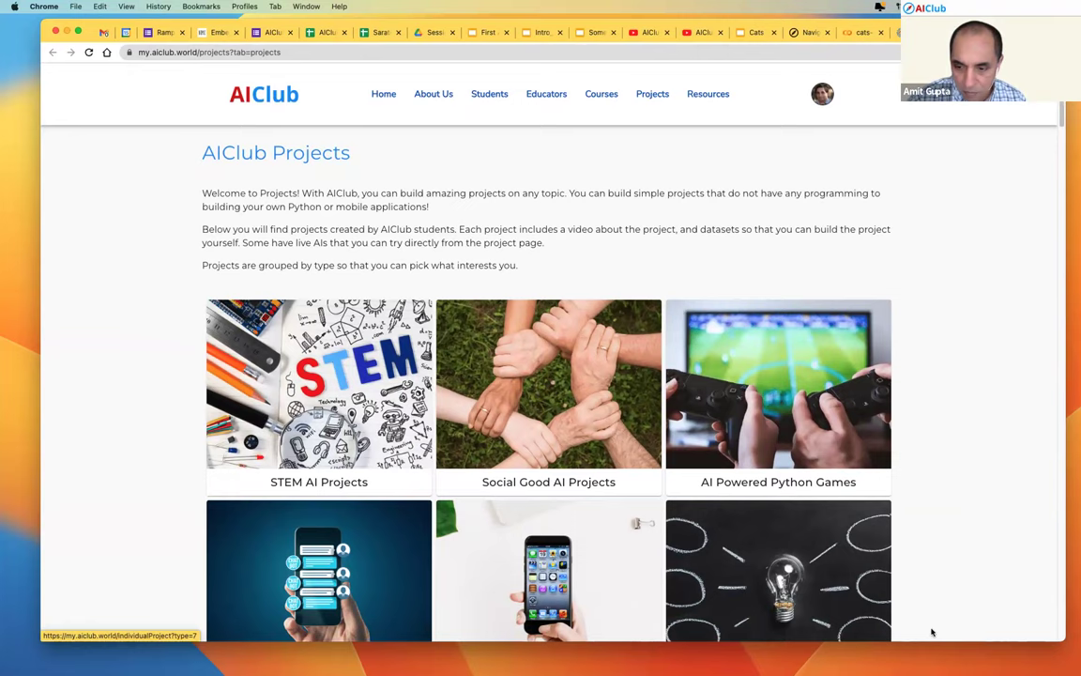
left_click_drag(833, 641, 834, 670)
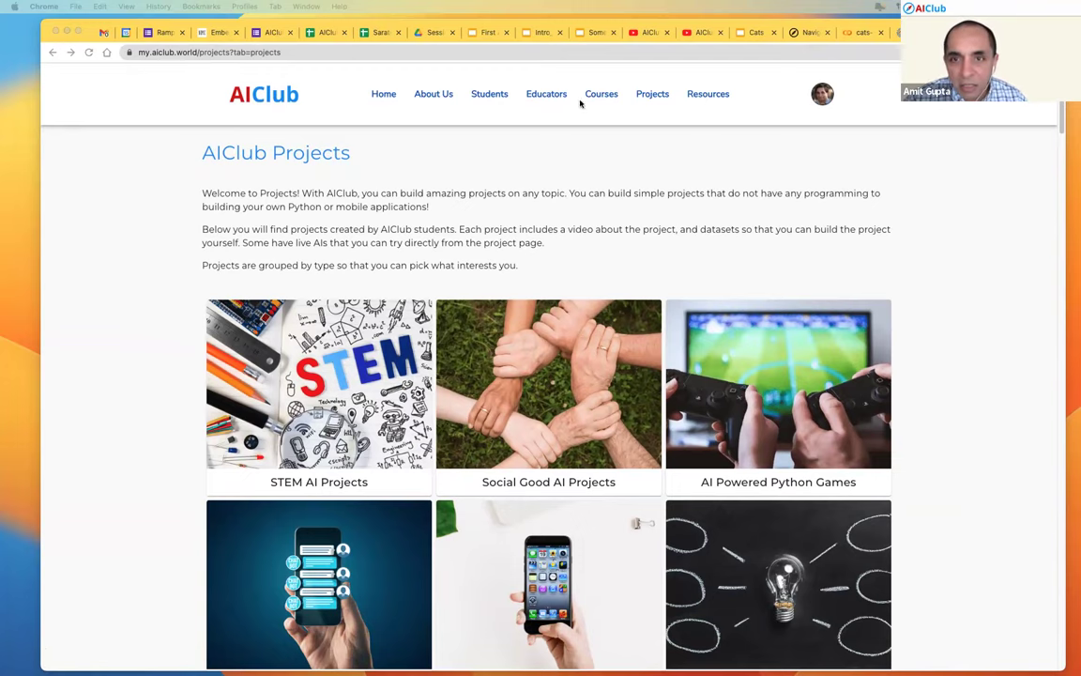
Open Navigator from the account options on the AIClub Projects page.
left_click(821, 96)
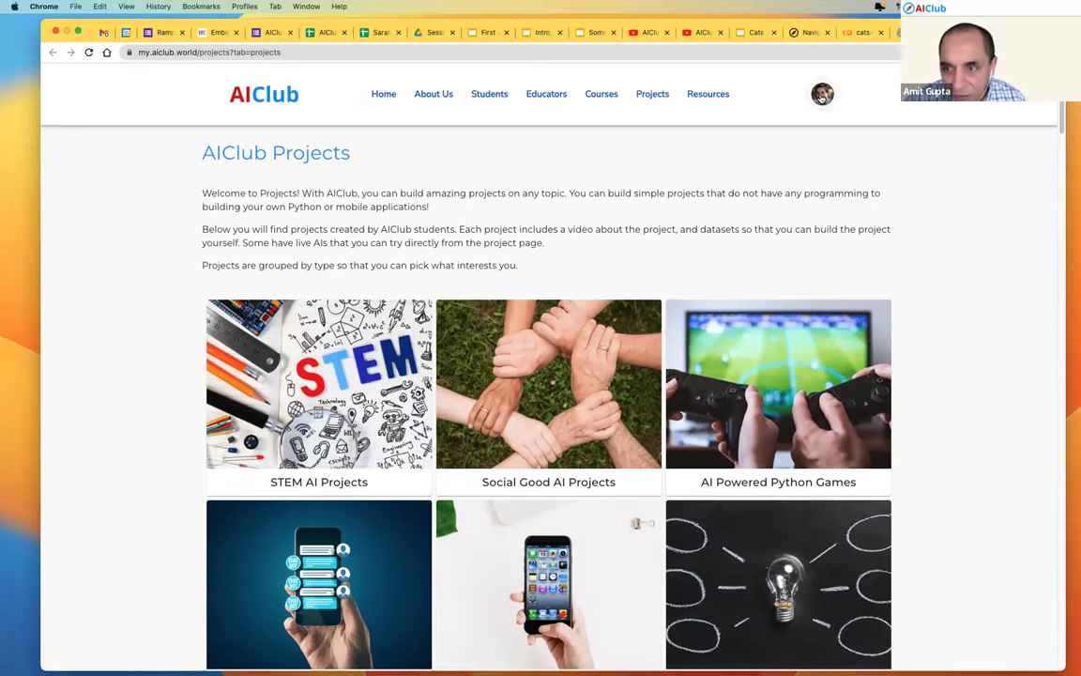
left_click(821, 96)
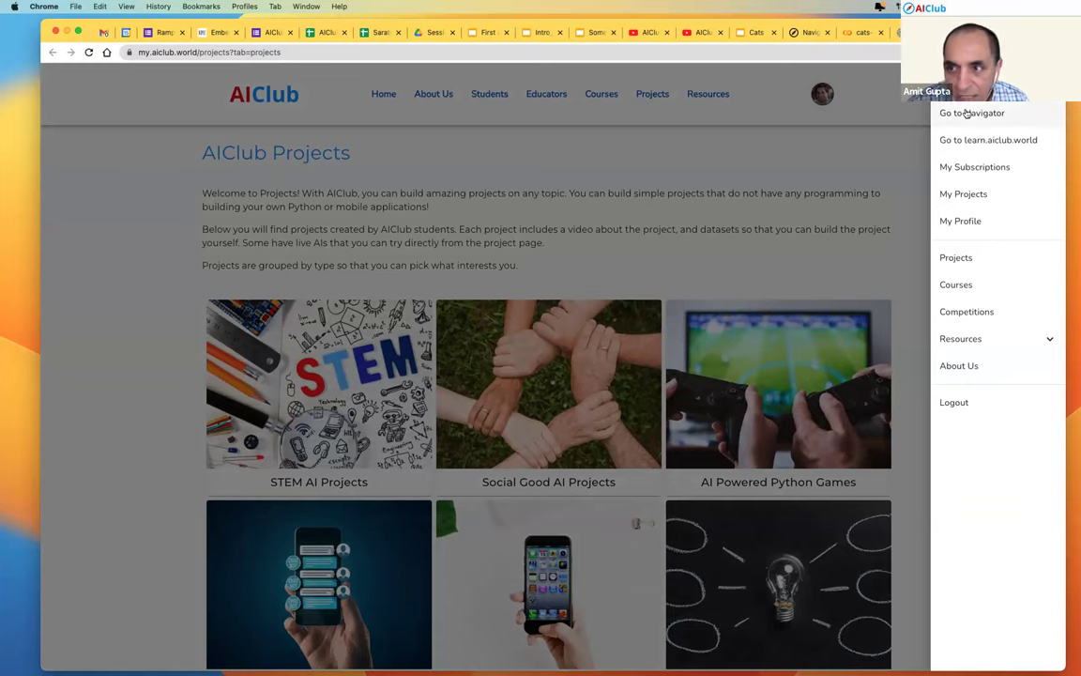
left_click(966, 115)
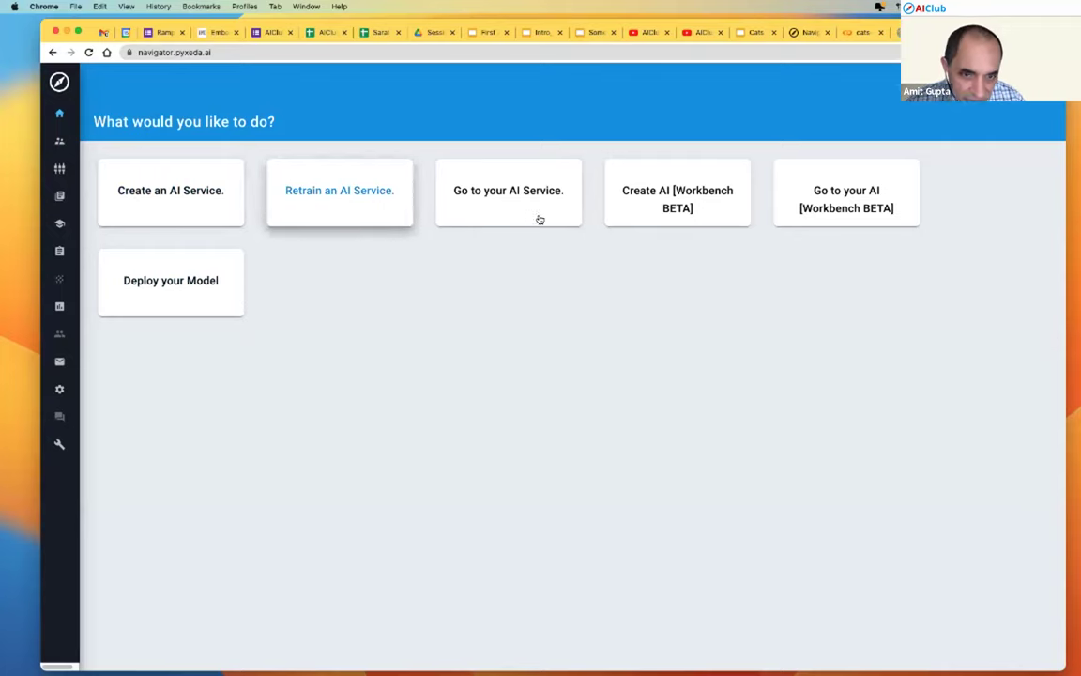
left_click(174, 190)
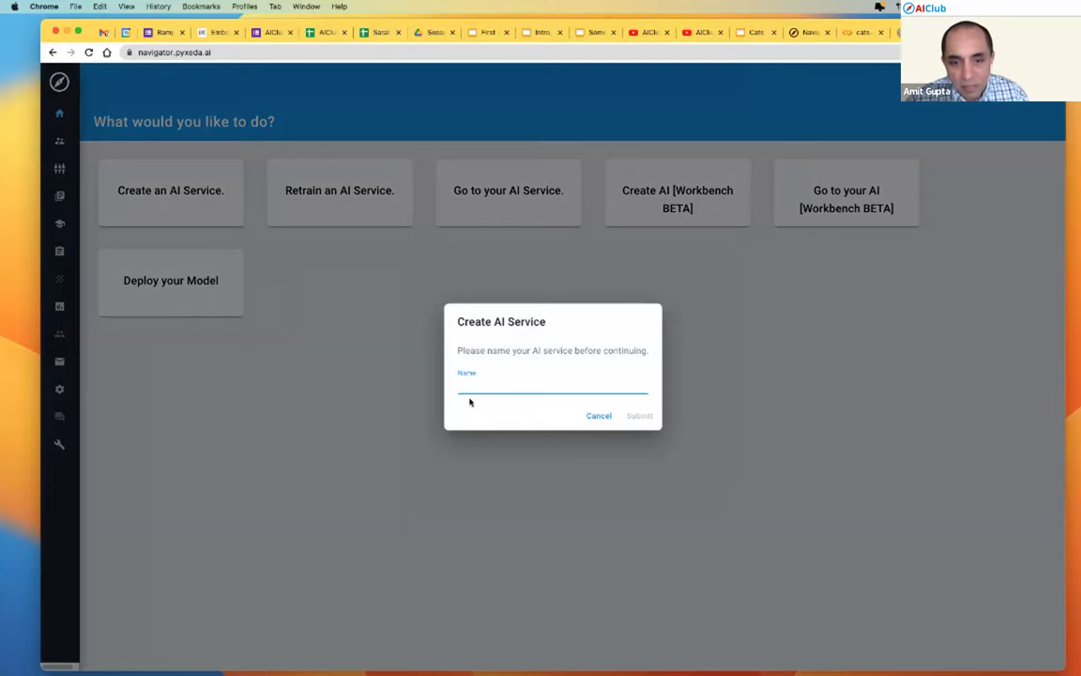
type("cats-and-dogs-sarat")
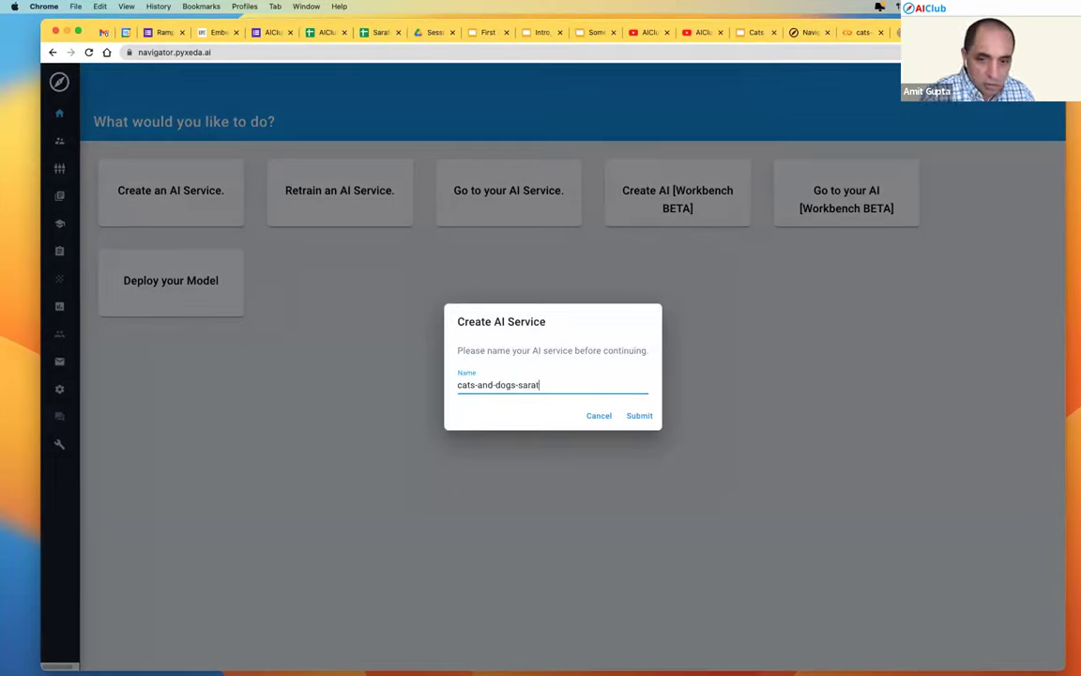
type("oga-2023")
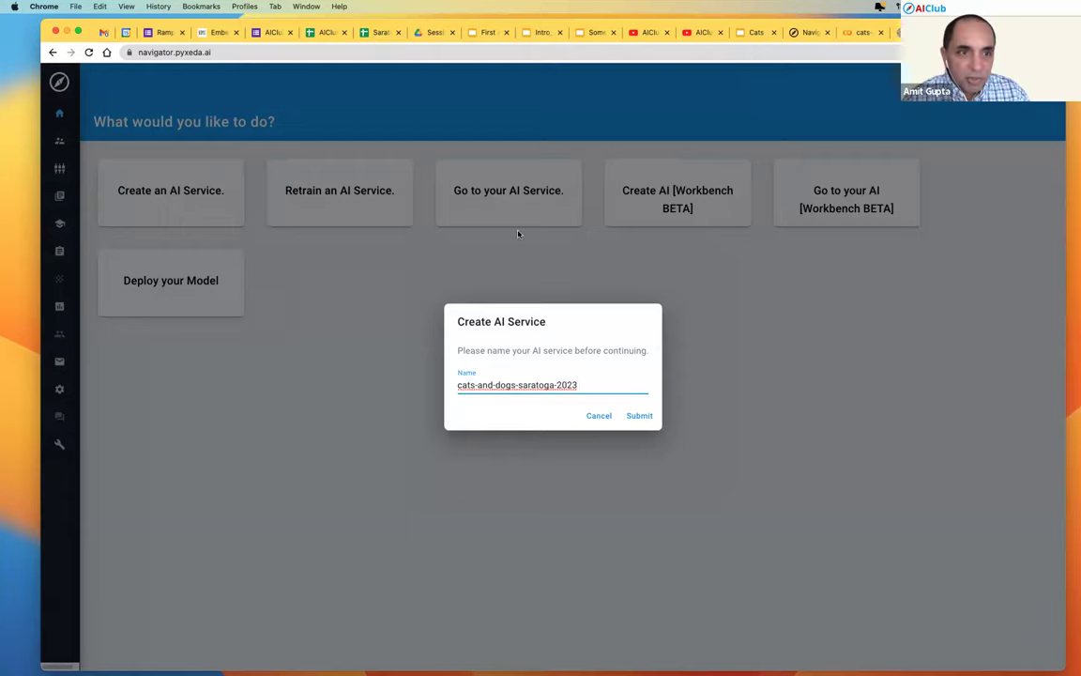
Switch to the AIClub home page, log in from there and go to Navigator again.
key("ctrl+Tab")
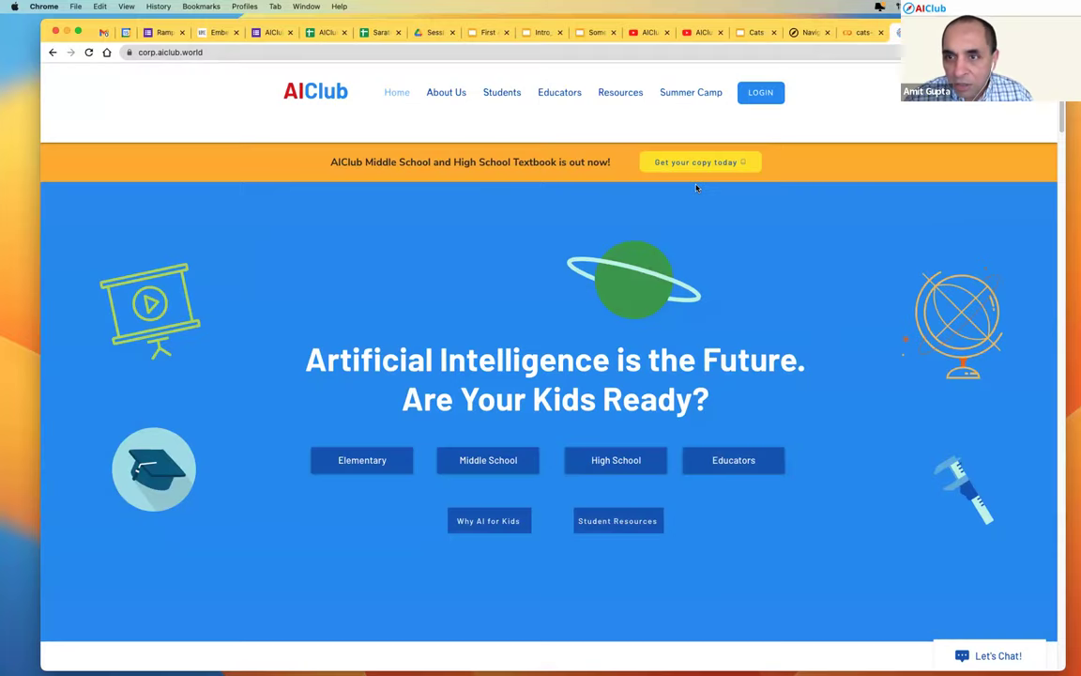
left_click(761, 94)
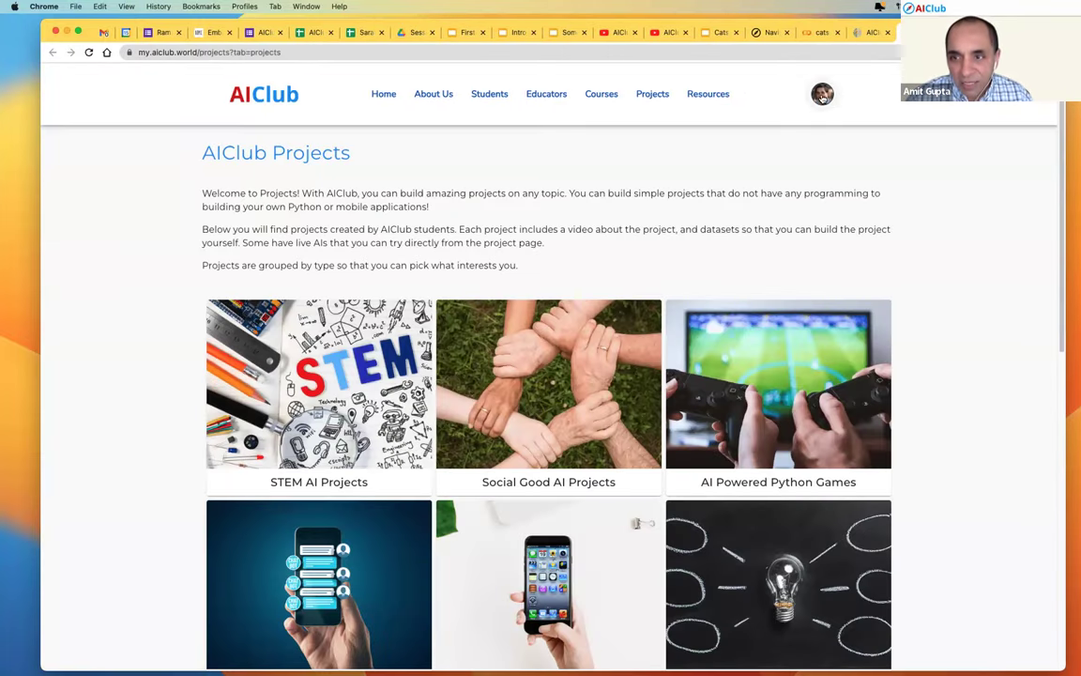
left_click(822, 95)
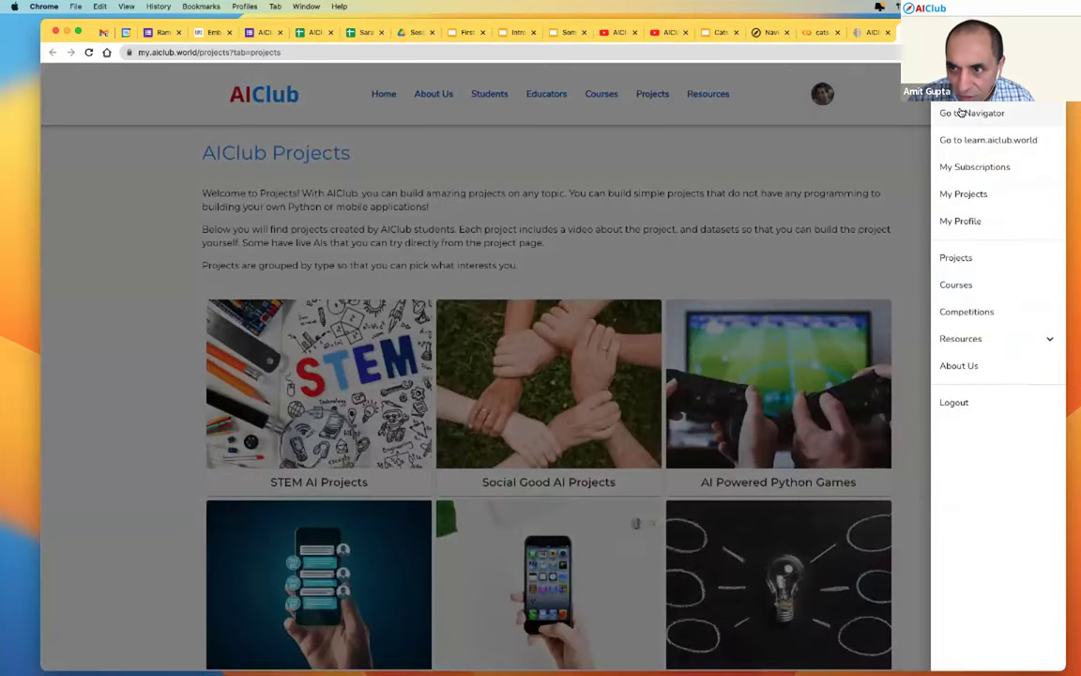
left_click(961, 112)
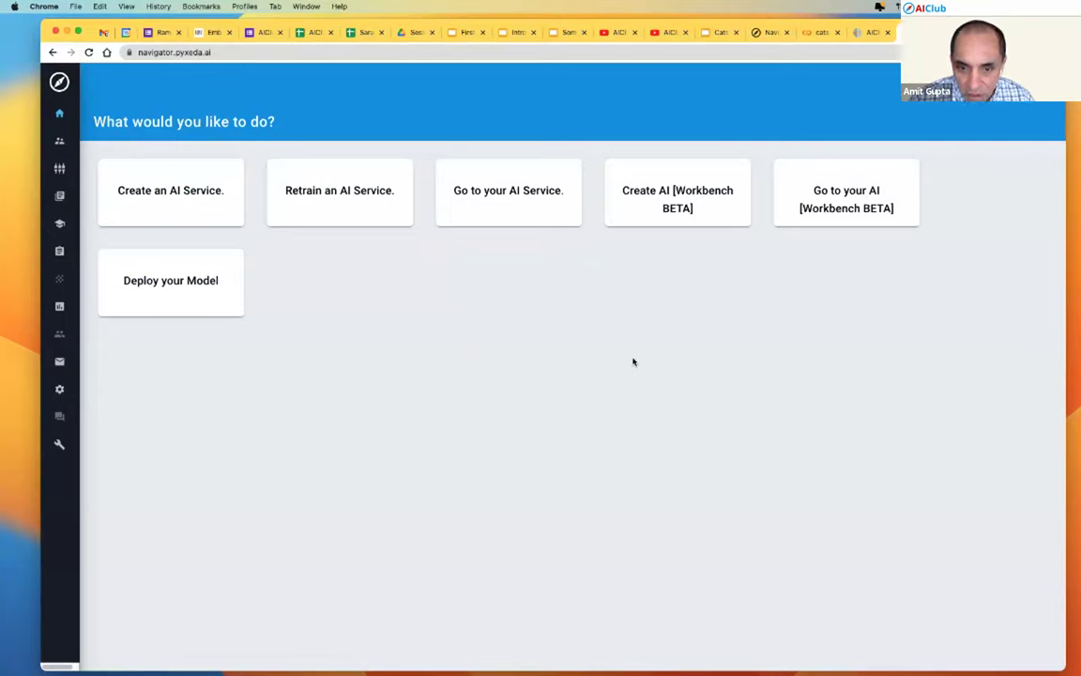
Create an AI service named cats-and-dogs-saratoga-2023.
left_click(155, 191)
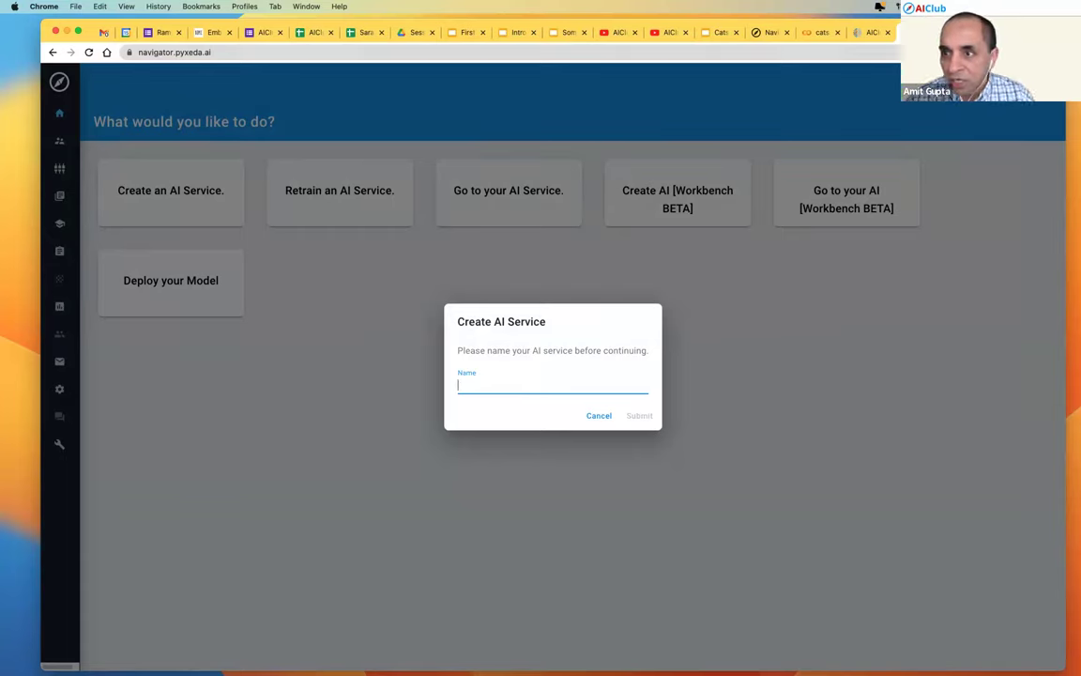
type("cats-and-dogs-saratoga-2023")
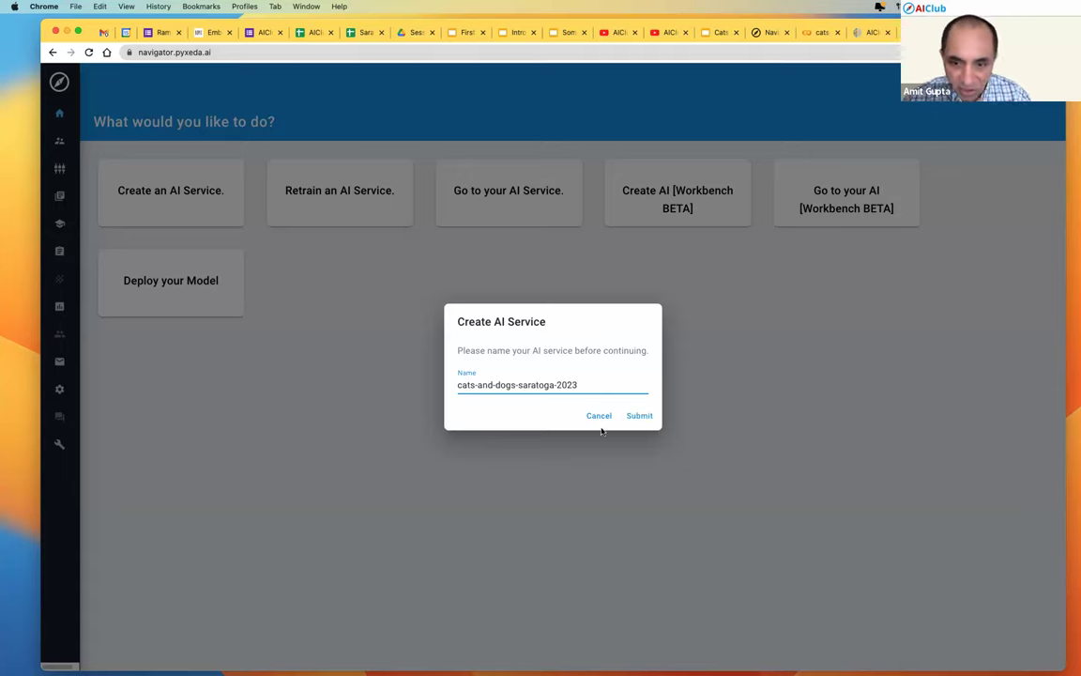
left_click(634, 416)
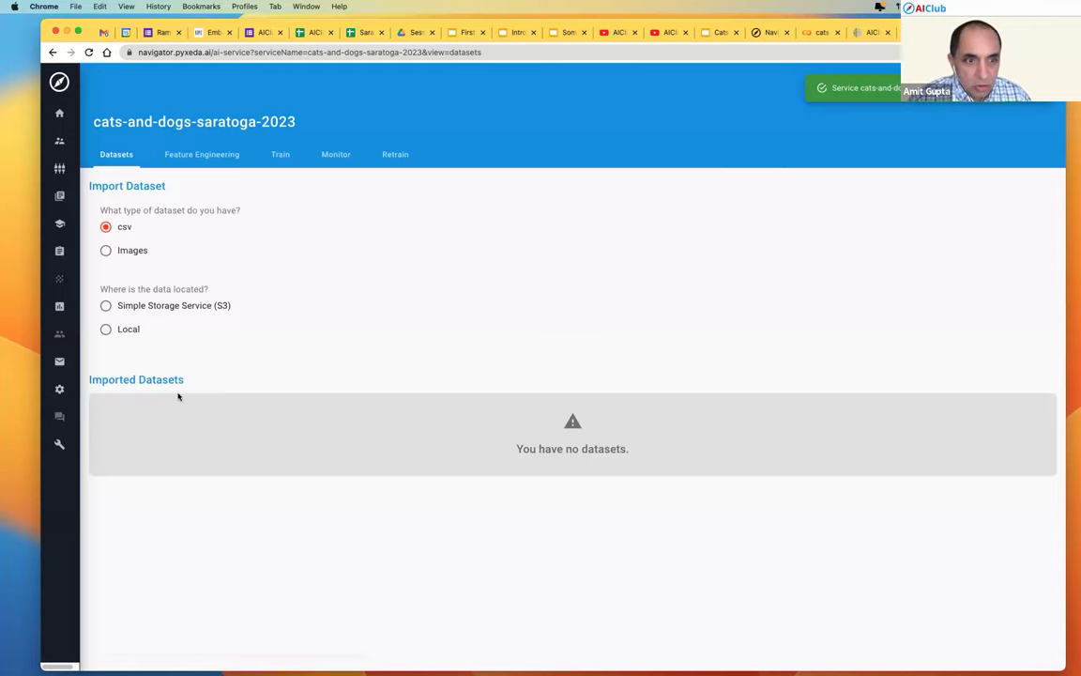
Configure the dataset import for Images from Simple Storage Service (S3), using the AIClub Datasets bucket and the cats-dogs-subset image folder.
left_click(105, 249)
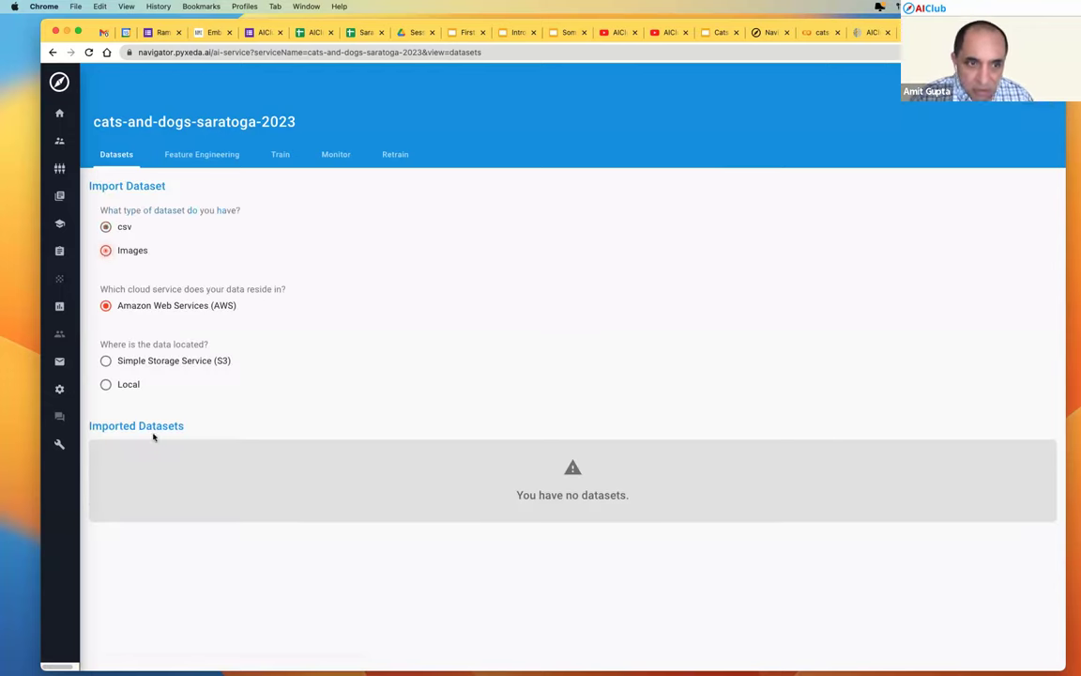
left_click(105, 360)
left_click(156, 446)
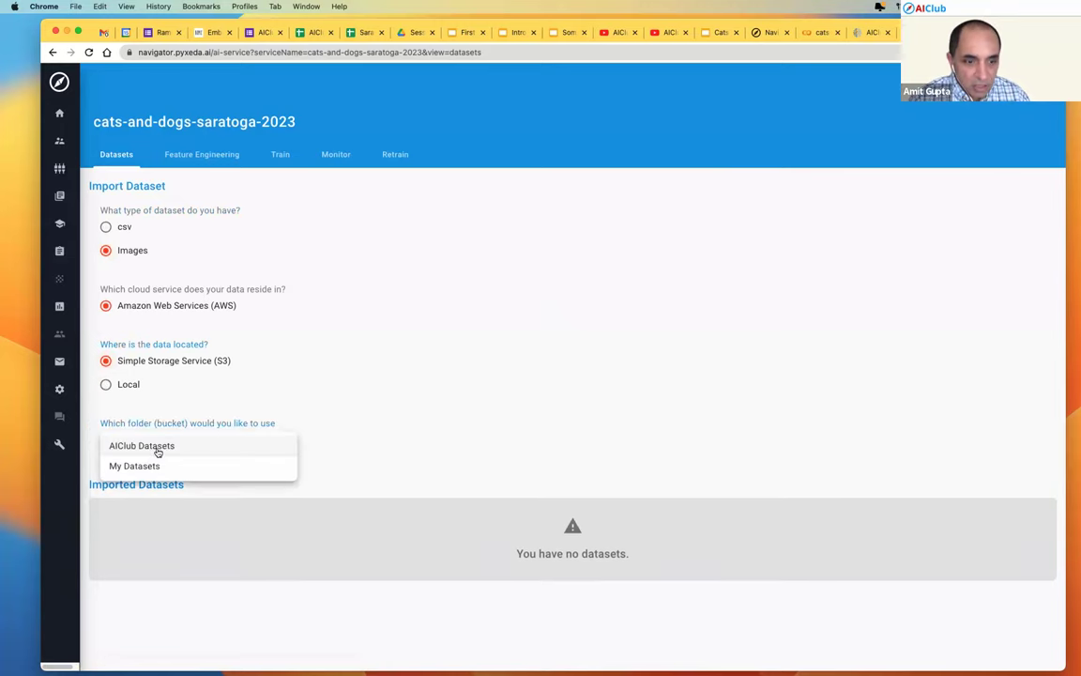
left_click(157, 450)
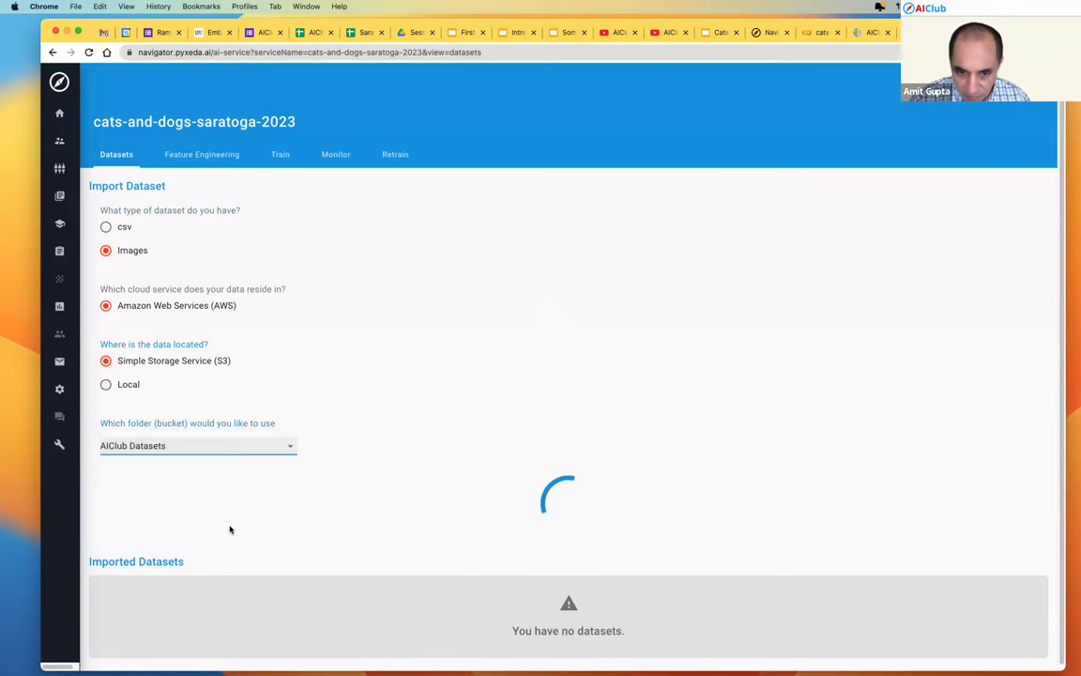
left_click(216, 509)
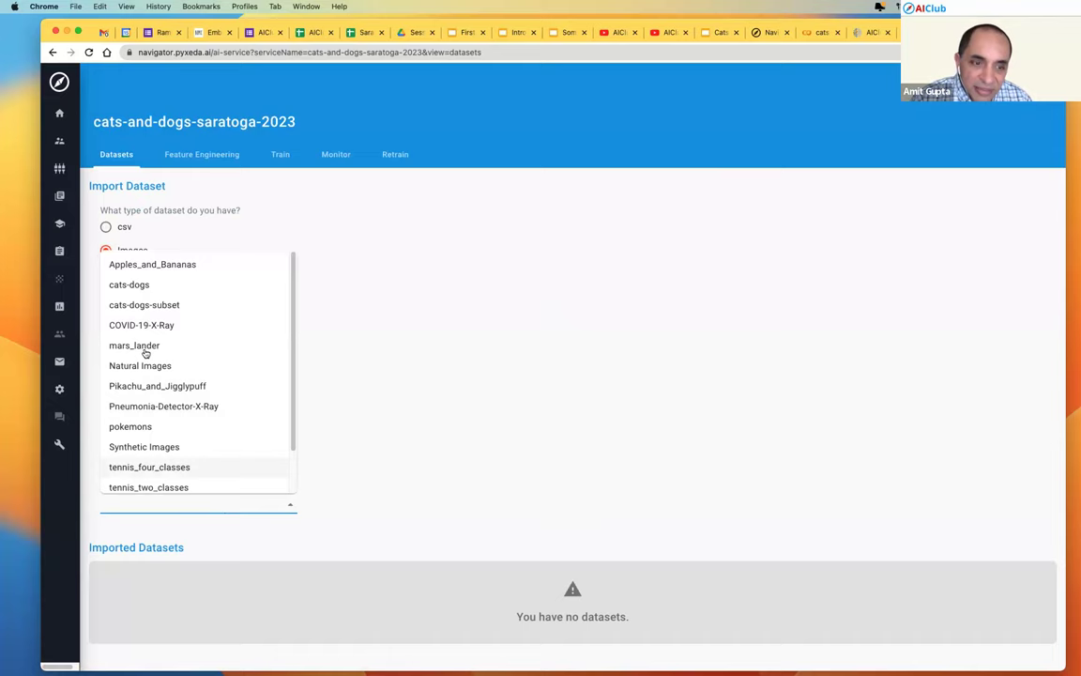
left_click(148, 308)
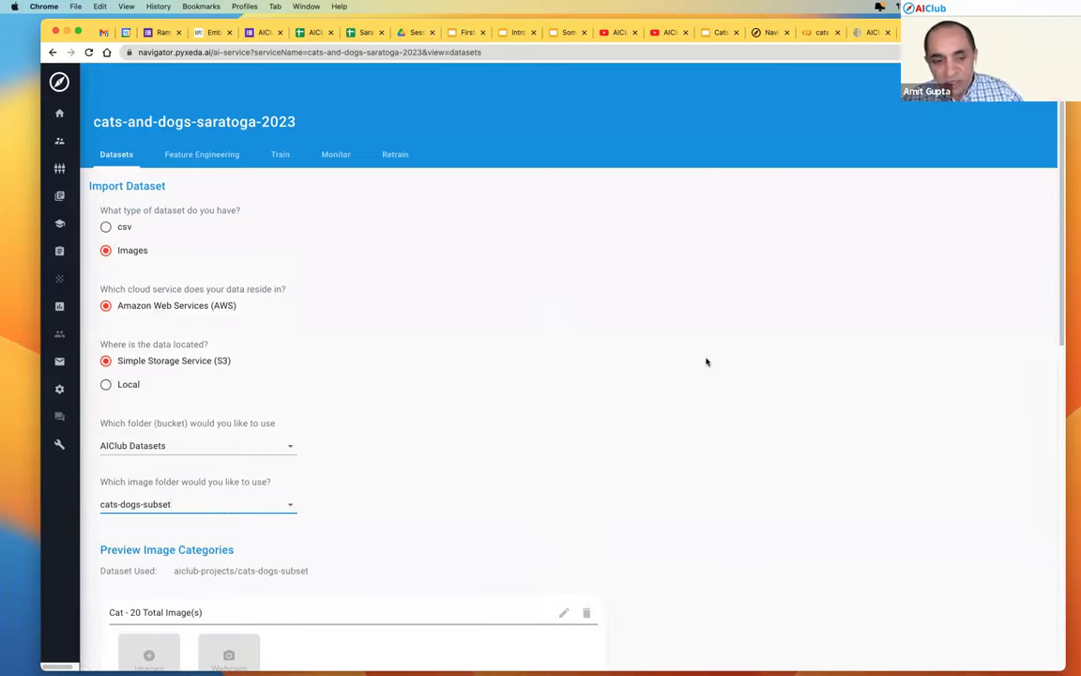
Preview the Cat and Dog image categories, import the cats-dogs-subset dataset and check the imported datasets list.
scroll(742, 364, "down", 5)
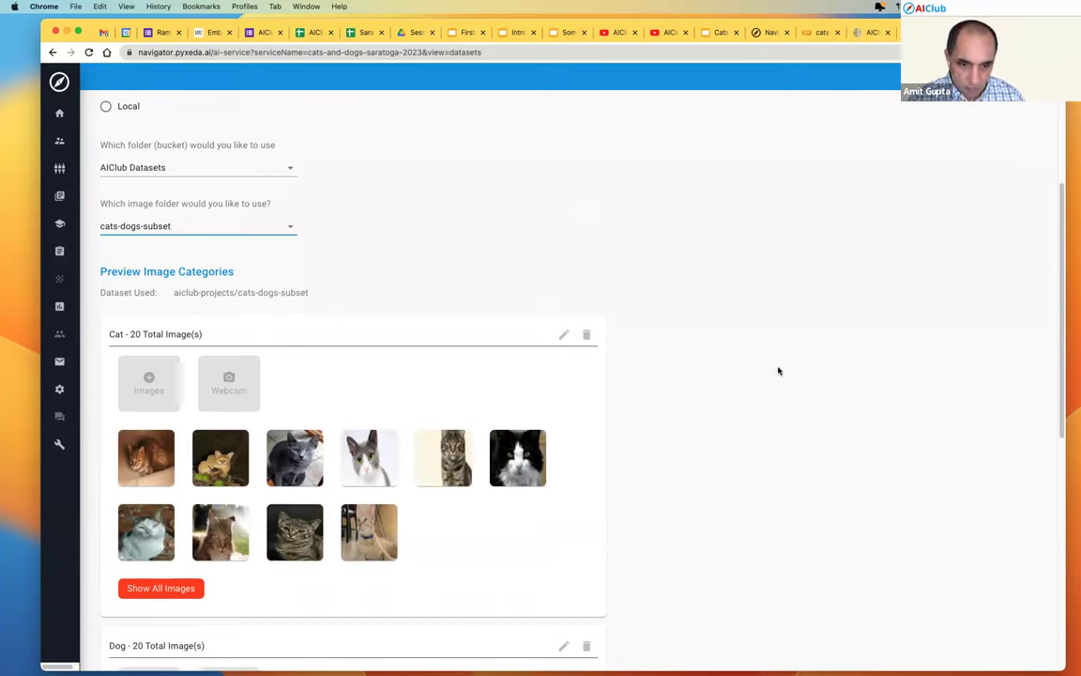
scroll(778, 371, "down", 5)
scroll(741, 361, "up", 10)
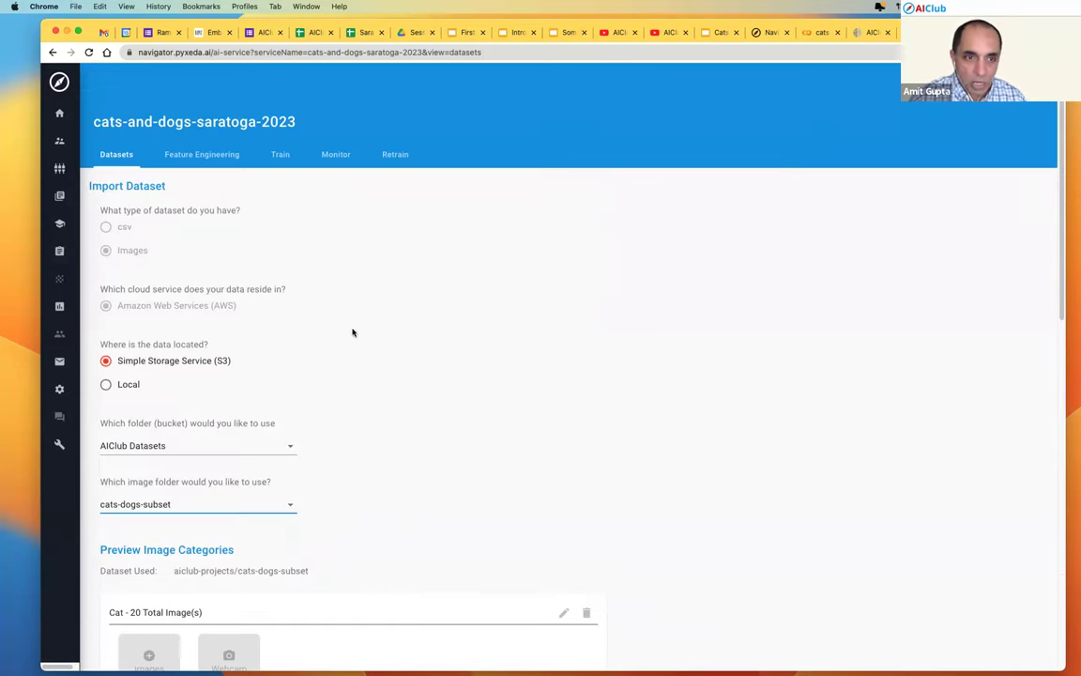
scroll(638, 312, "down", 8)
scroll(638, 315, "down", 5)
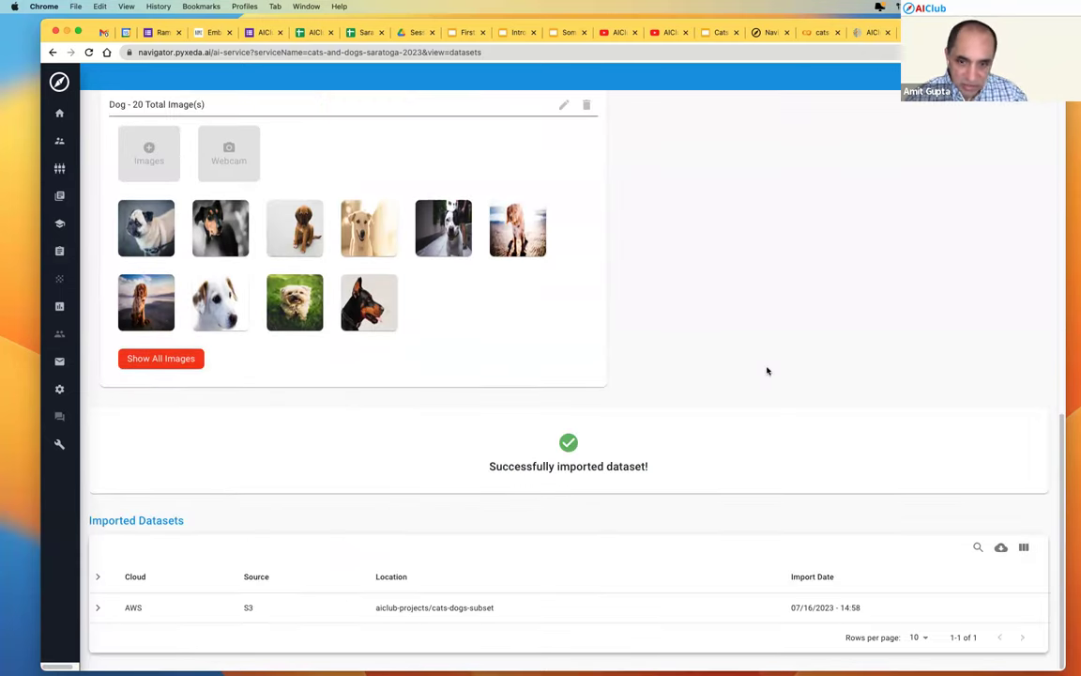
scroll(757, 371, "up", 10)
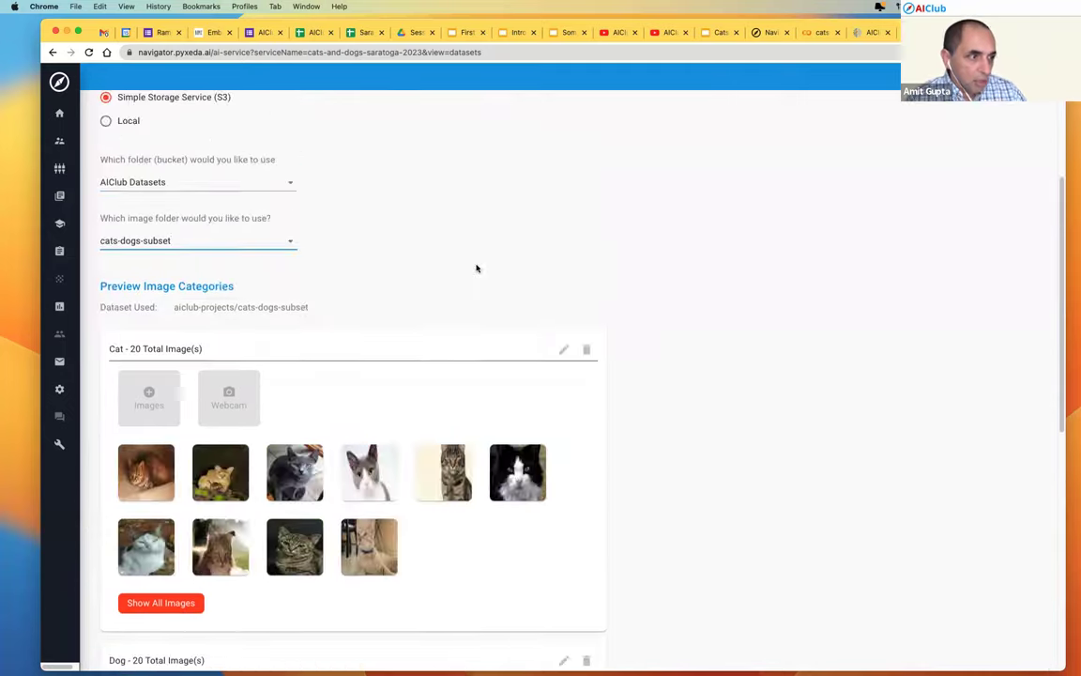
scroll(259, 296, "up", 2)
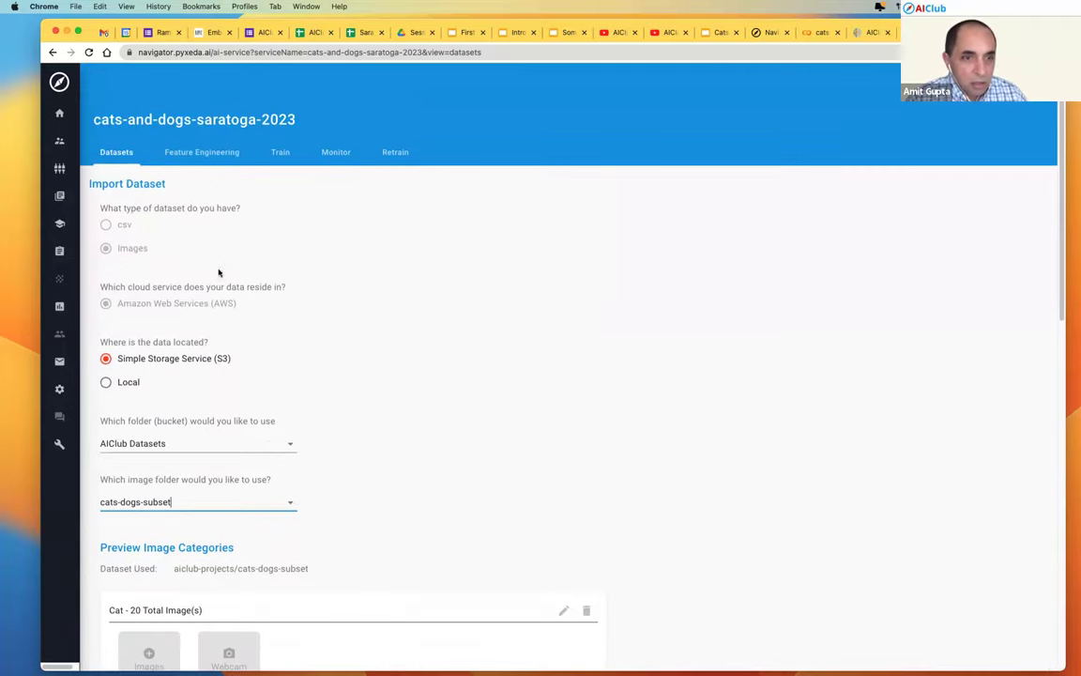
Apply feature engineering to the imported cats-dogs-subset dataset.
left_click(204, 156)
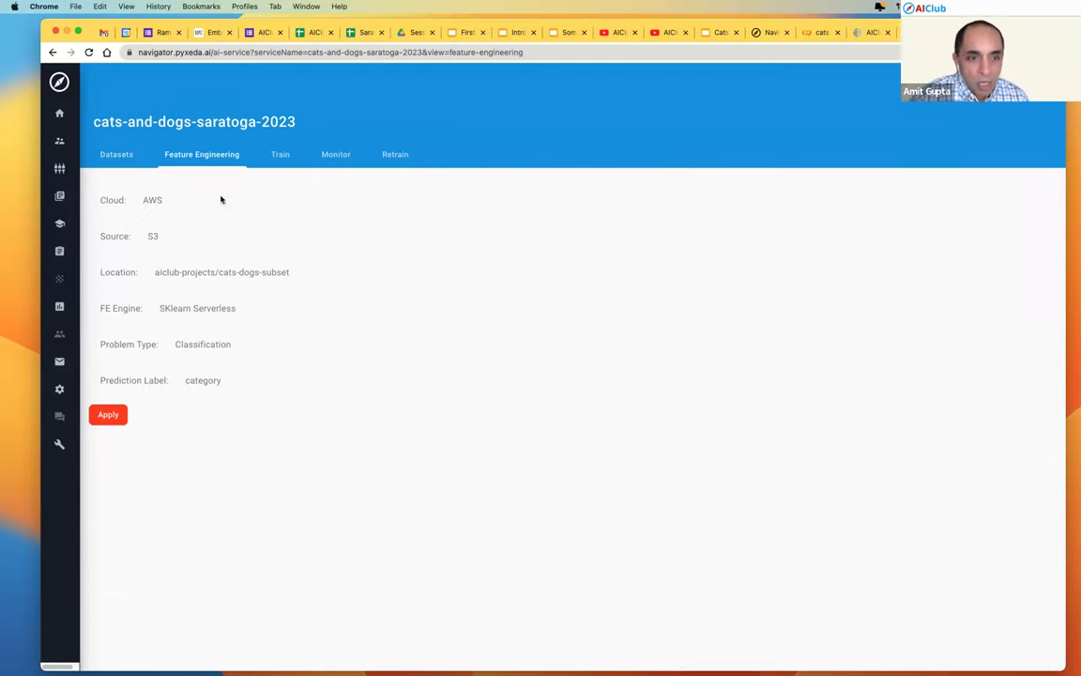
left_click(108, 416)
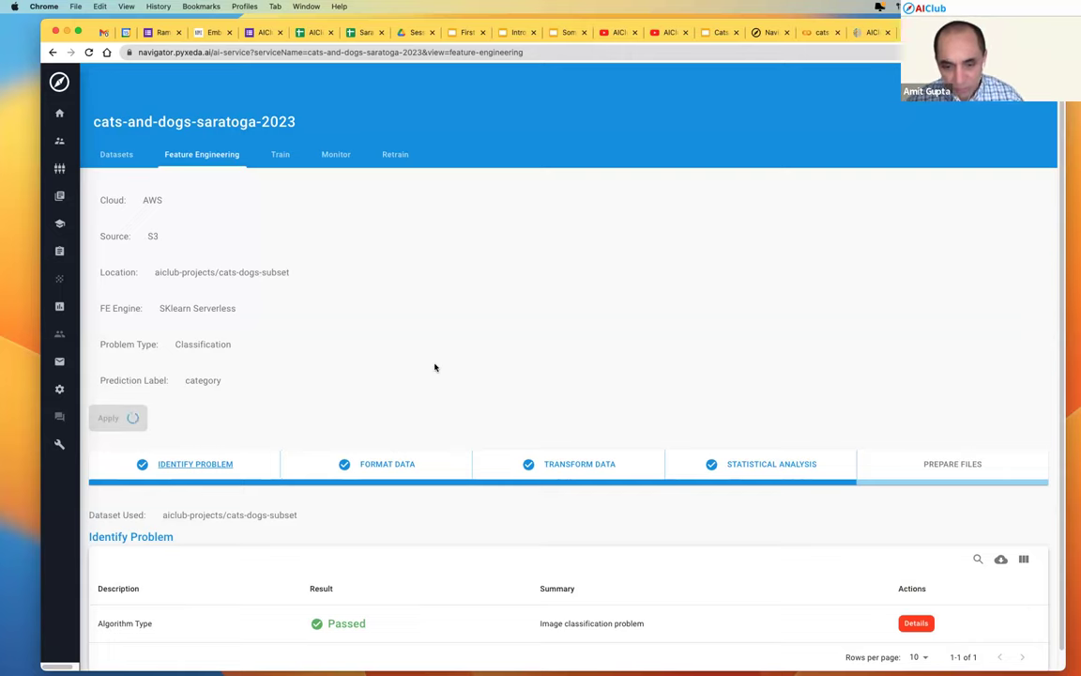
Examine the feature engineering results for Identify Problem, Format Data, Transform Data and Statistical Analysis.
scroll(422, 347, "down", 1)
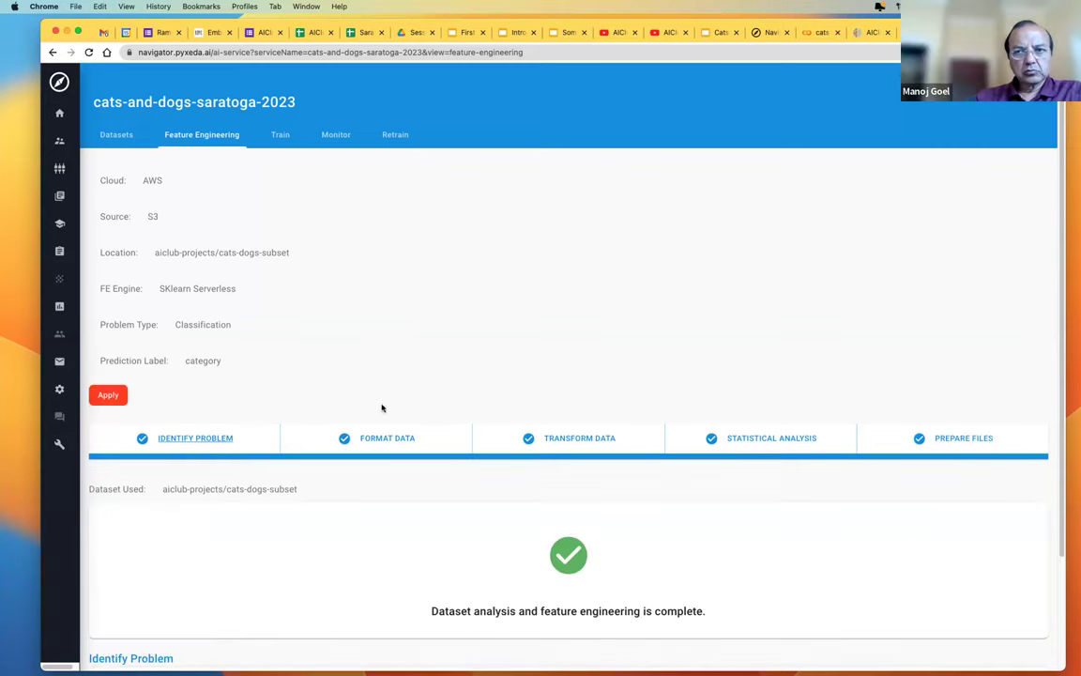
left_click(222, 439)
scroll(425, 608, "down", 3)
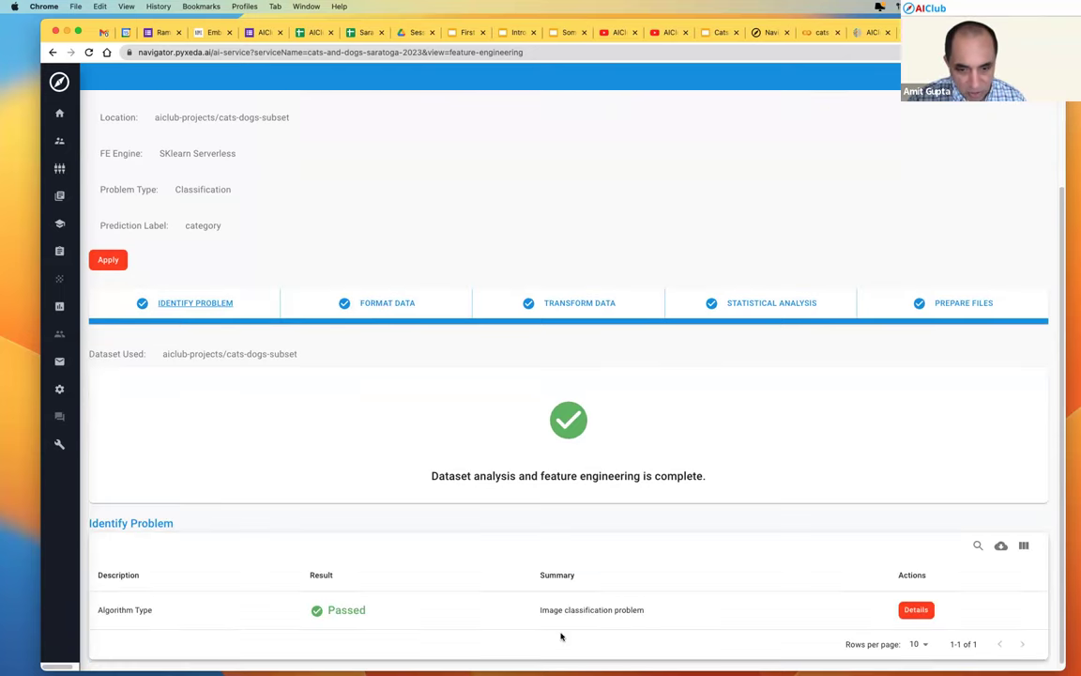
left_click(401, 312)
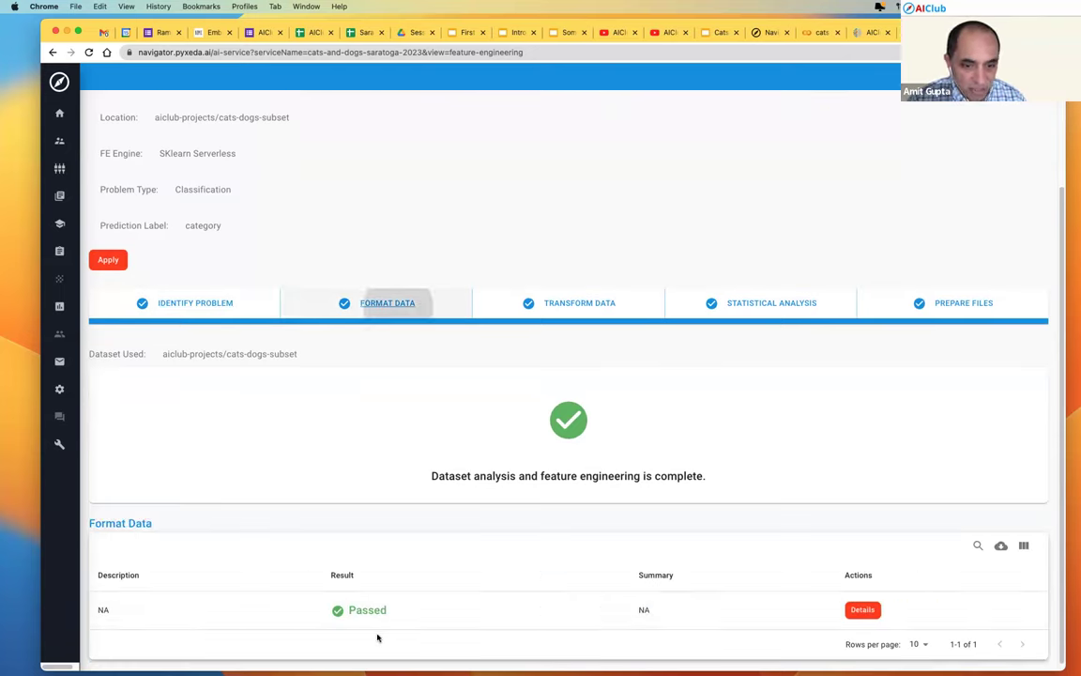
left_click(596, 303)
left_click(768, 305)
scroll(281, 450, "up", 1)
scroll(280, 450, "up", 2)
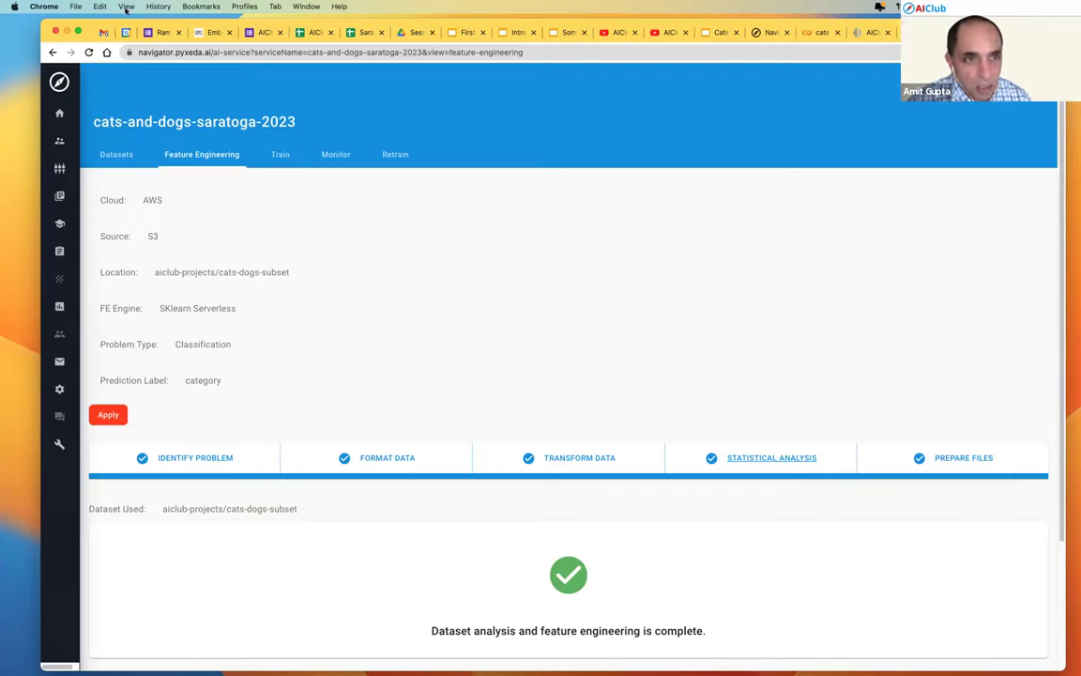
Try to train the service's model on the cats-dogs-subset dataset with Tensorflow in Automatic mode.
left_click(280, 158)
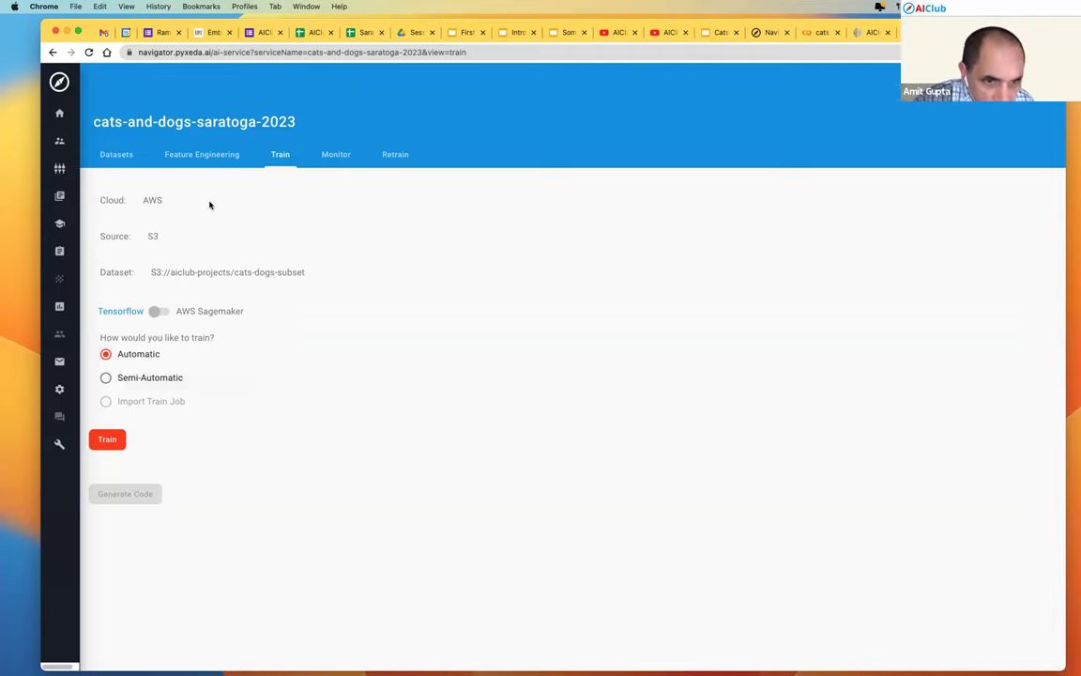
left_click(107, 439)
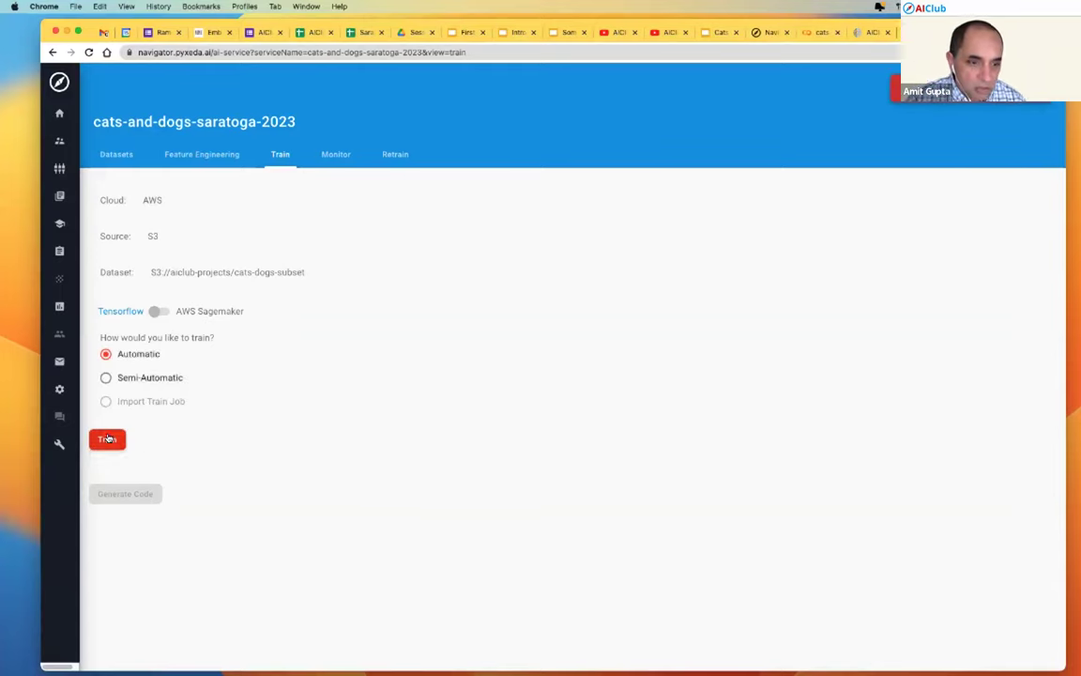
left_click(108, 438)
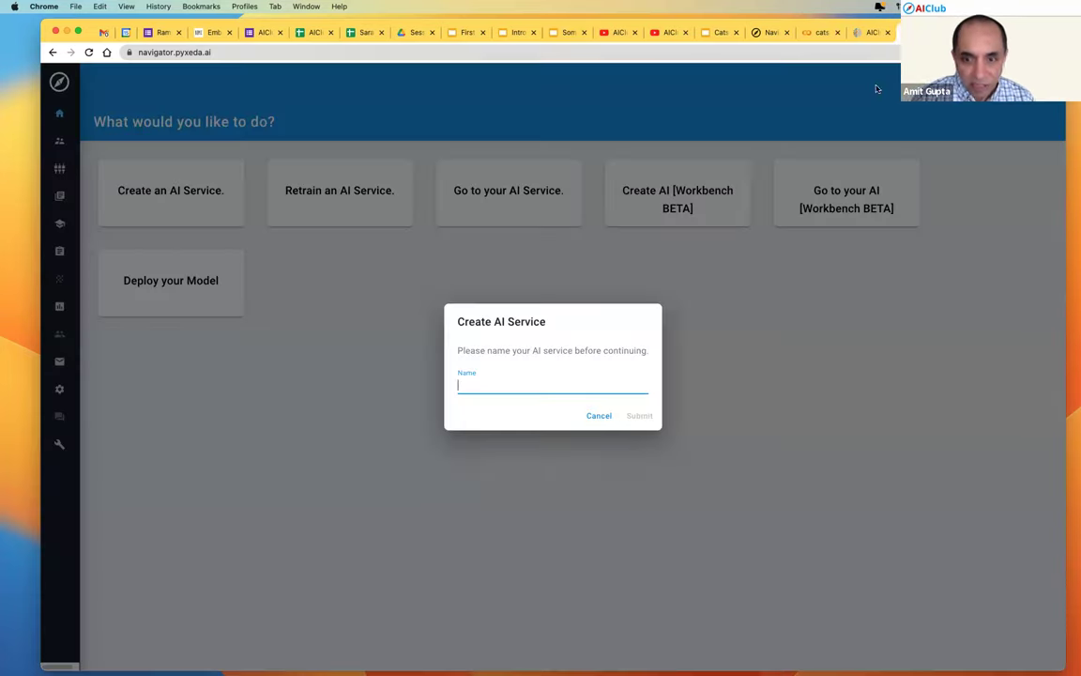
Create a new AI service named cats-dogs-2.
left_click(601, 419)
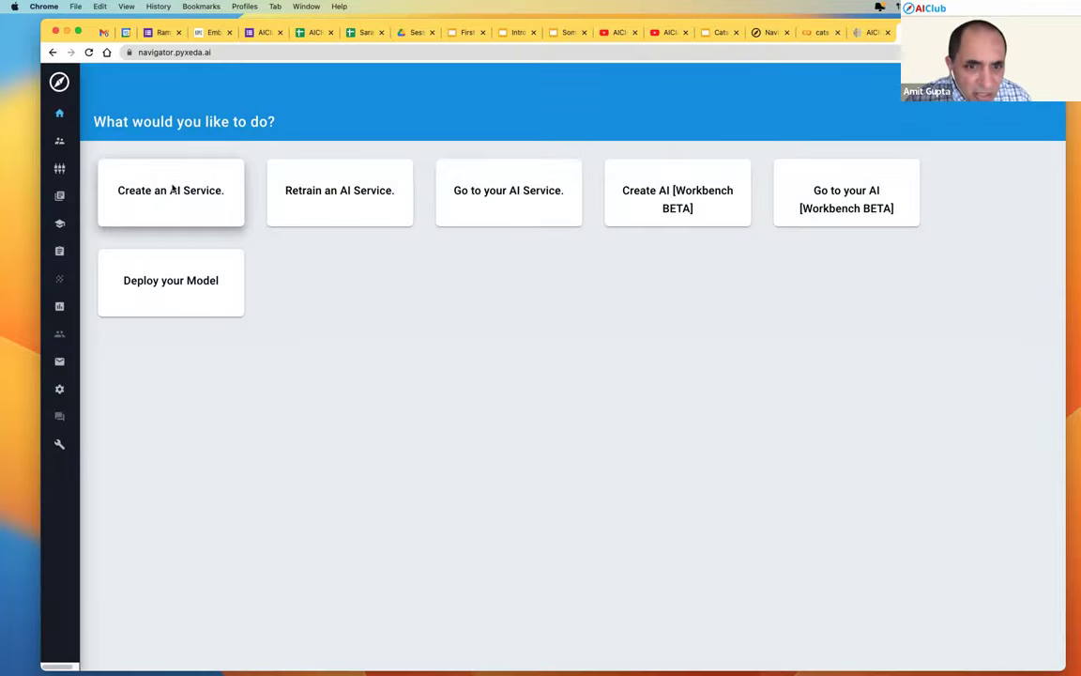
left_click(172, 190)
type("cats-d")
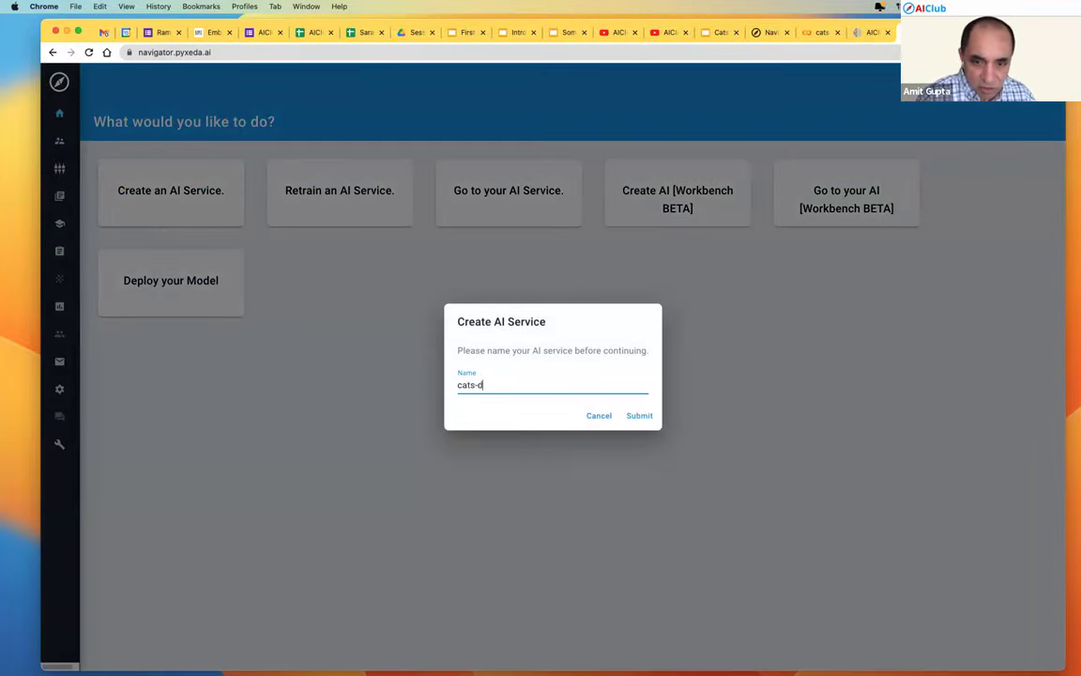
type("ogs-2")
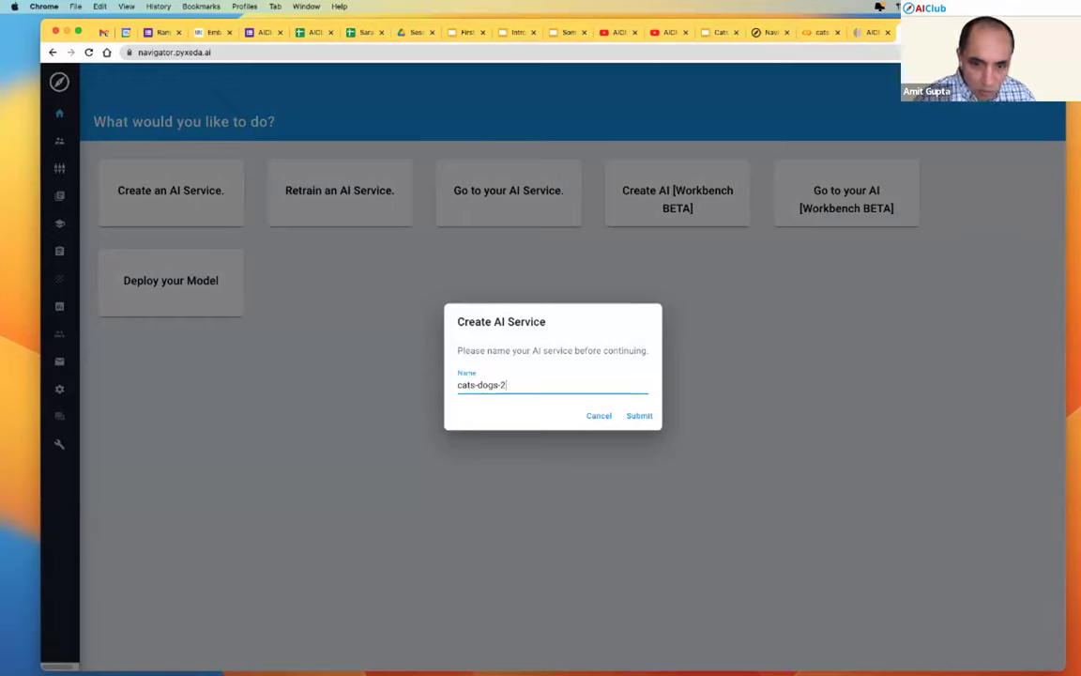
left_click(638, 416)
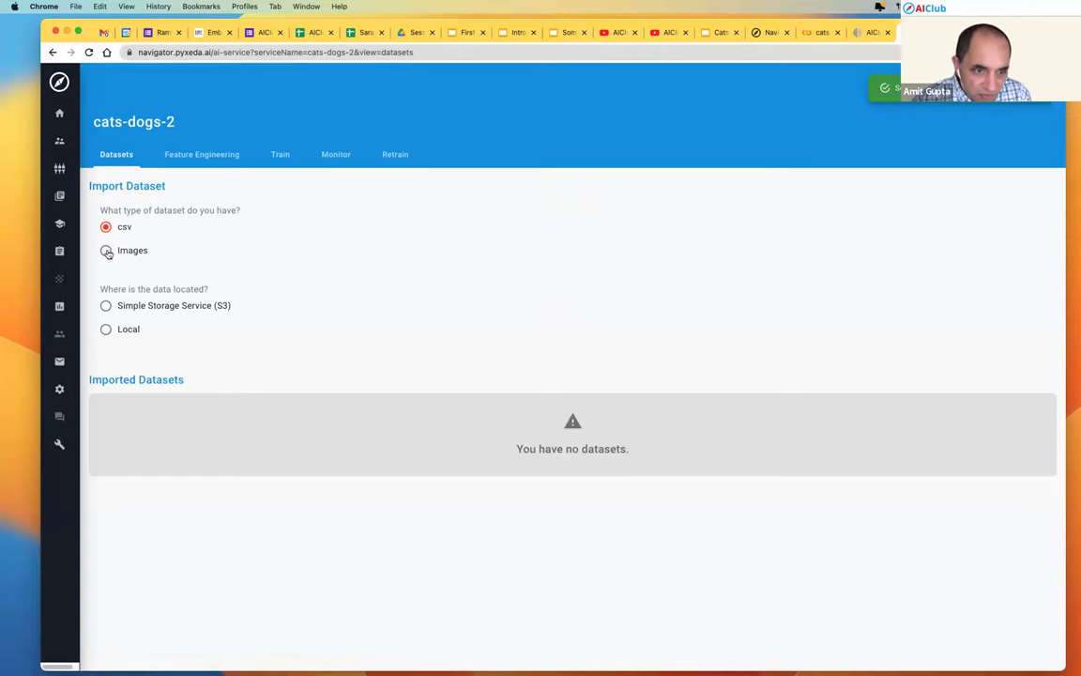
Choose an Images dataset from Simple Storage Service (S3), using the cats-dogs-subset folder in the AIClub Datasets bucket.
left_click(105, 251)
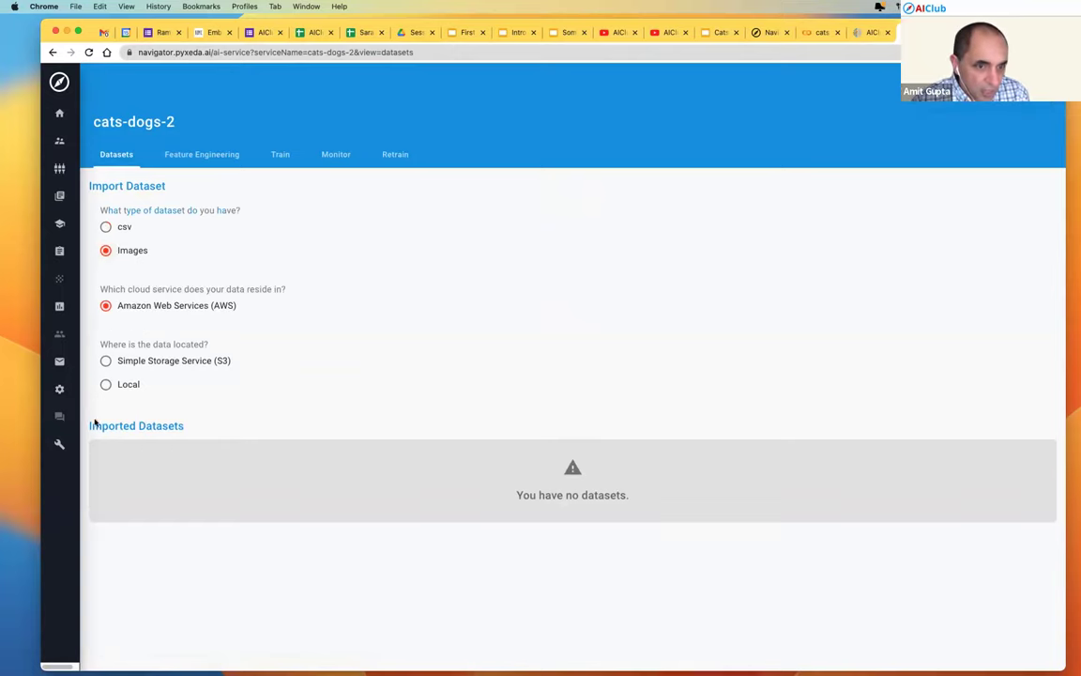
left_click(106, 363)
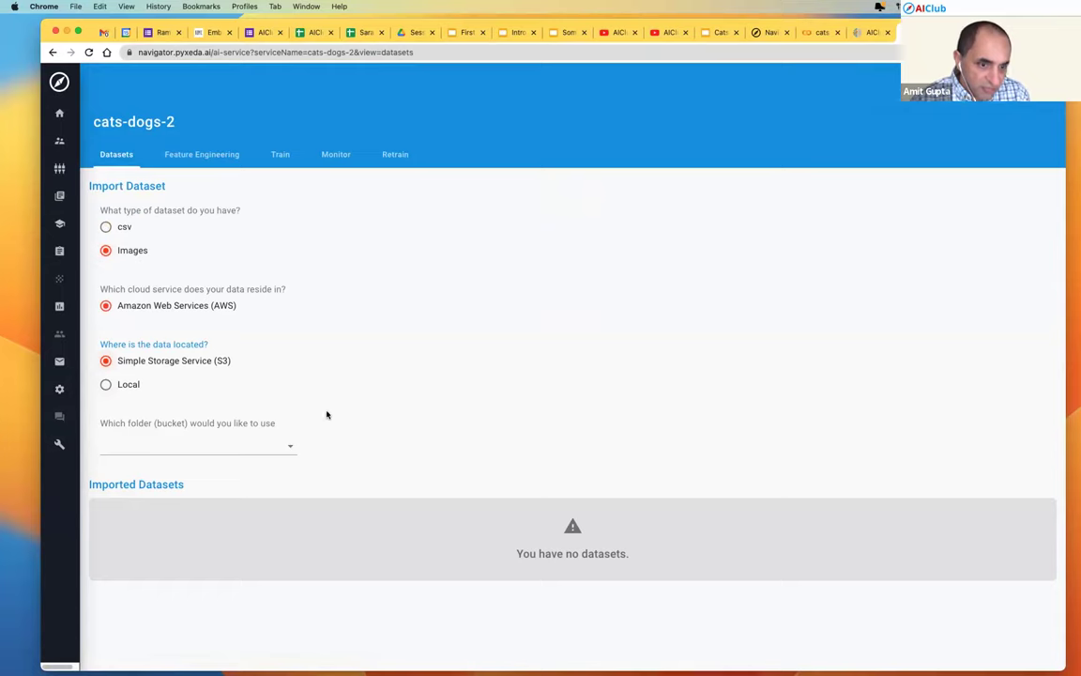
left_click(179, 448)
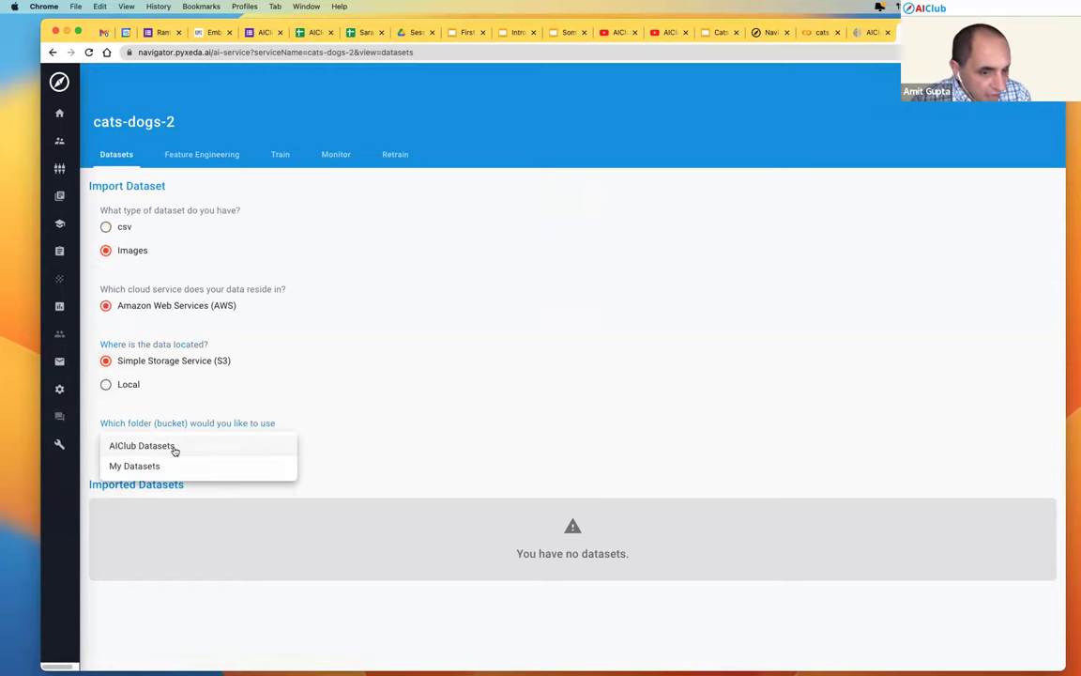
left_click(175, 447)
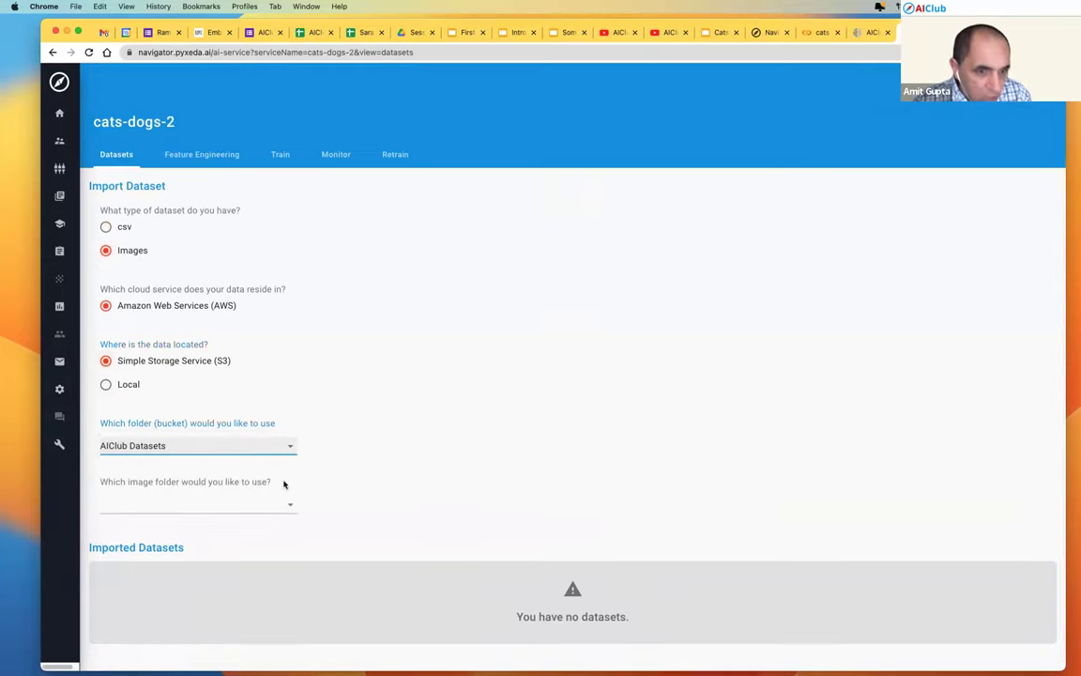
left_click(186, 508)
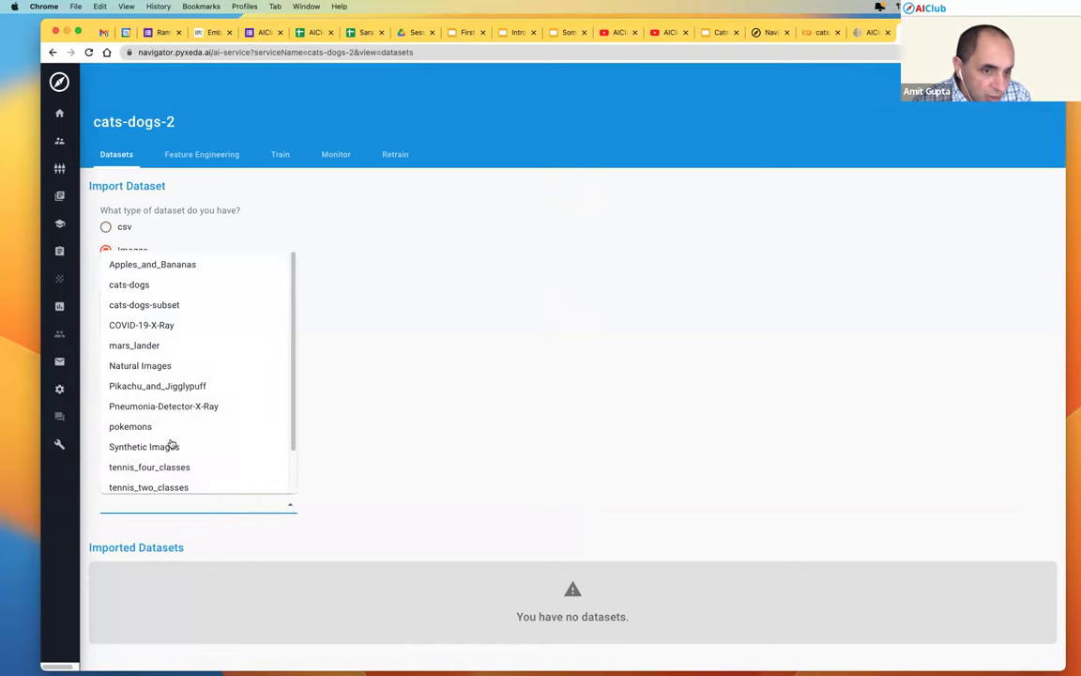
left_click(142, 305)
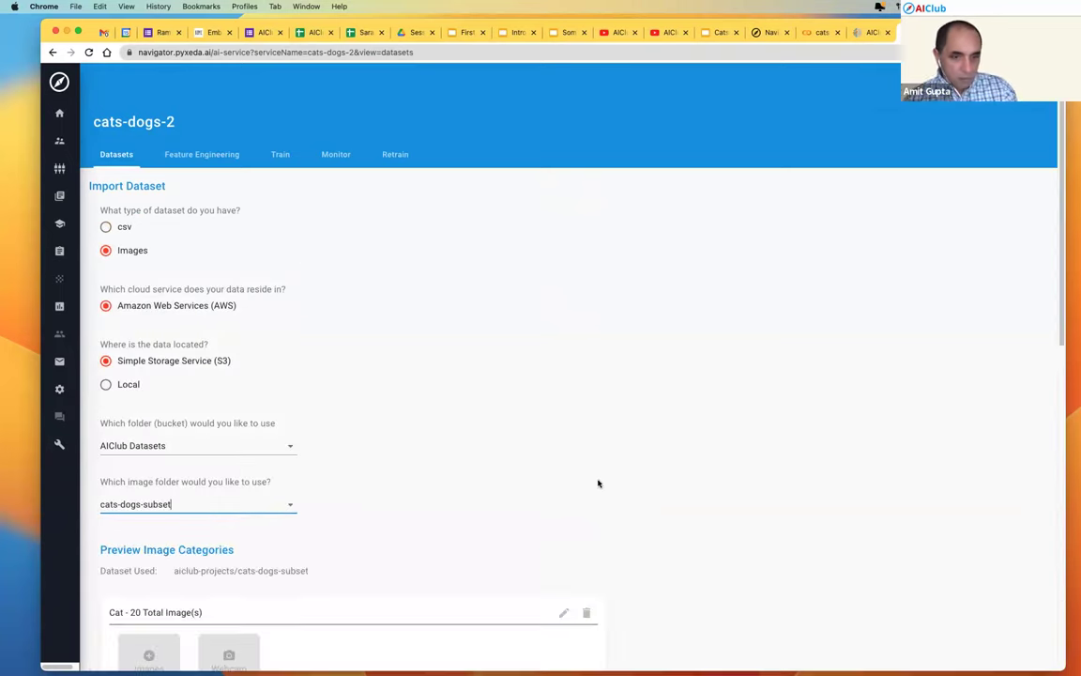
Import the cats-dogs-subset dataset into the cats-dogs-2 service and review its image categories and the imported datasets list.
scroll(714, 458, "down", 5)
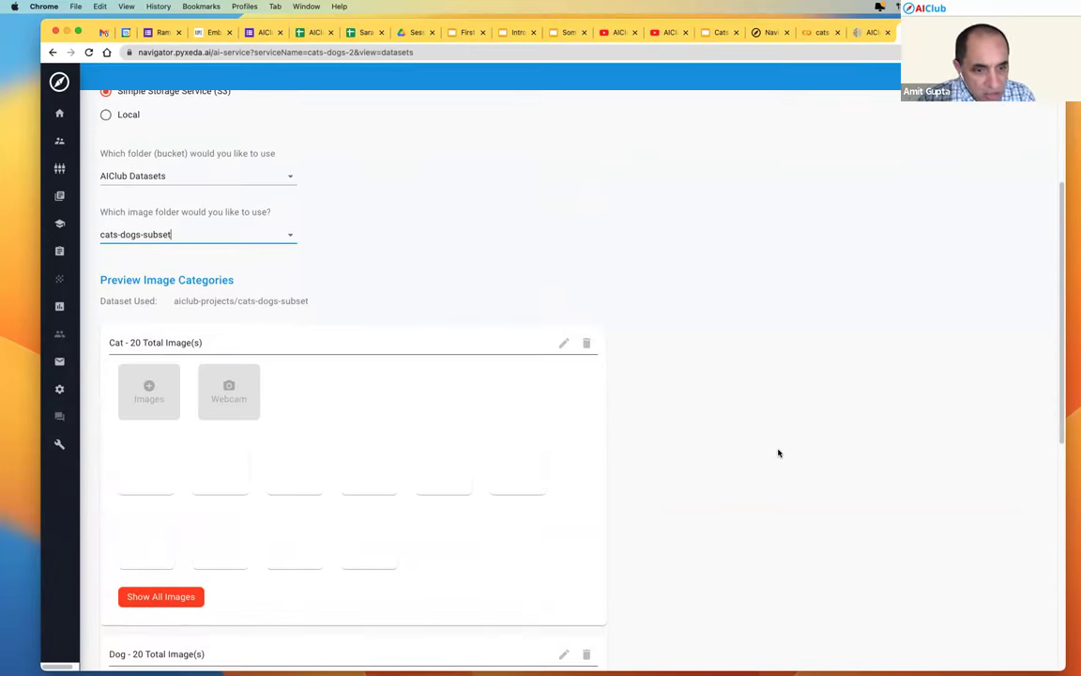
scroll(772, 452, "down", 5)
scroll(775, 452, "down", 4)
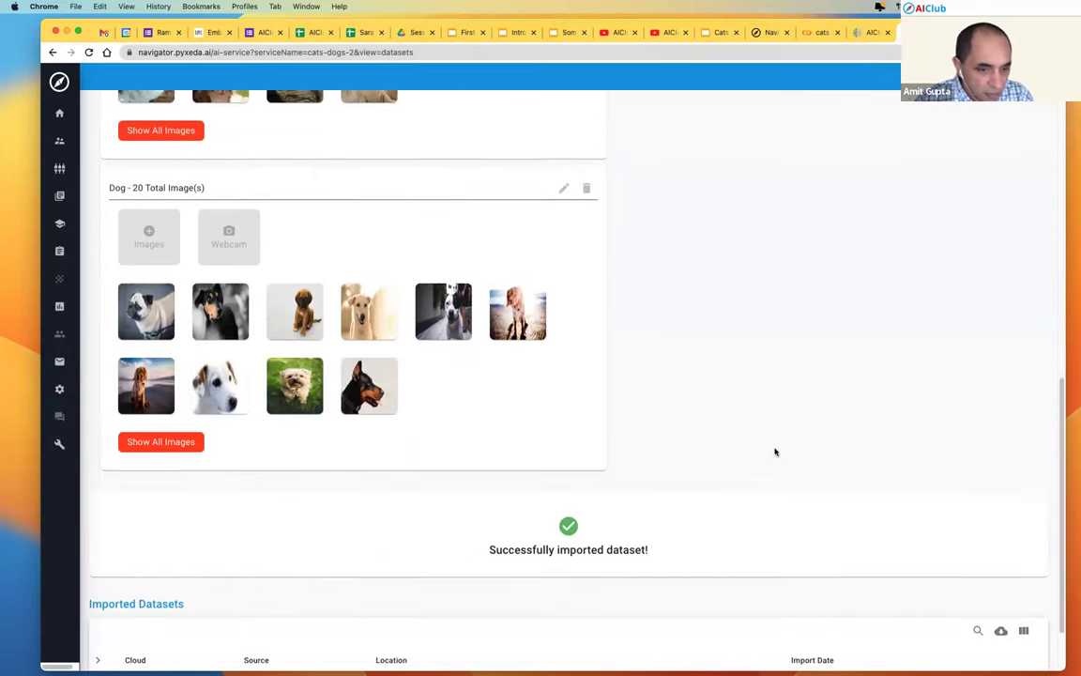
scroll(770, 452, "down", 2)
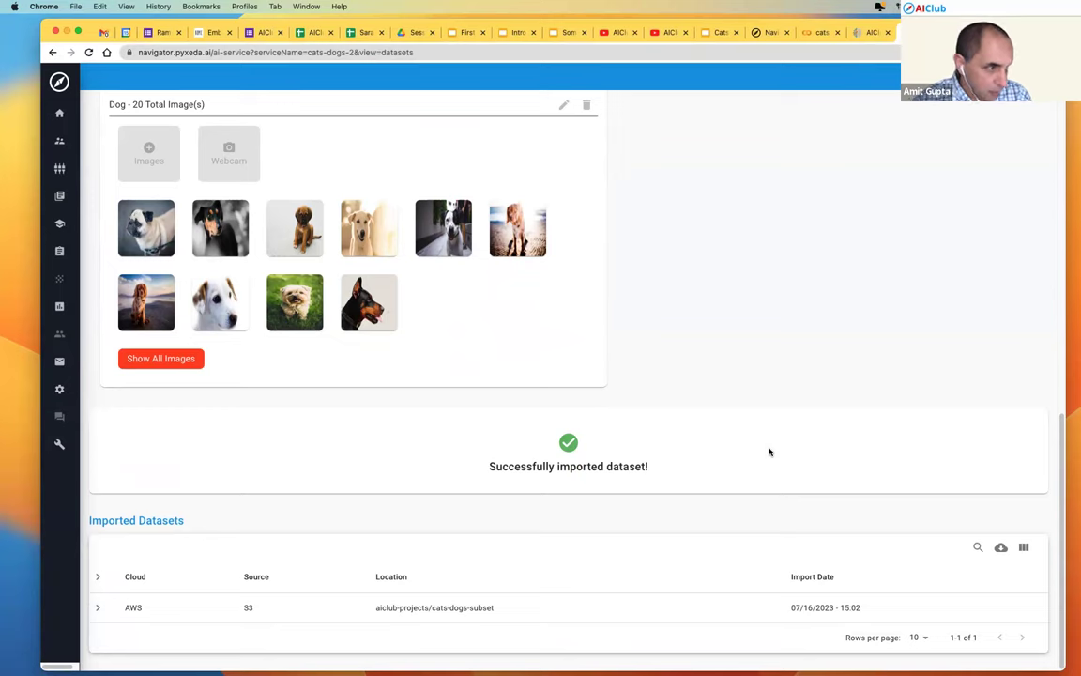
scroll(755, 399, "up", 12)
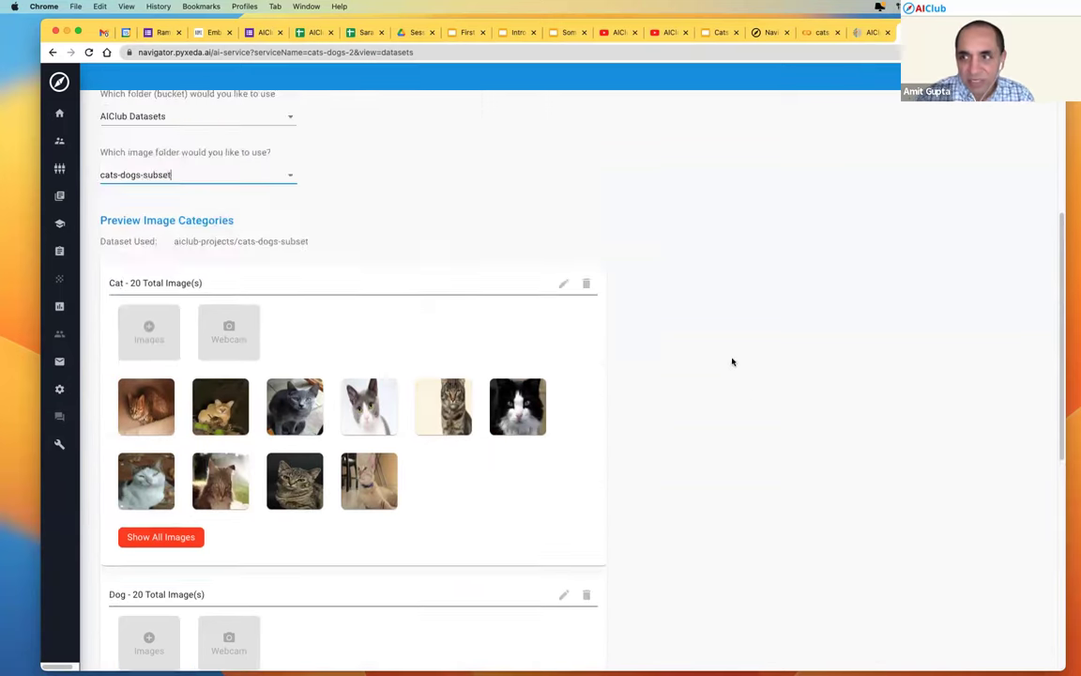